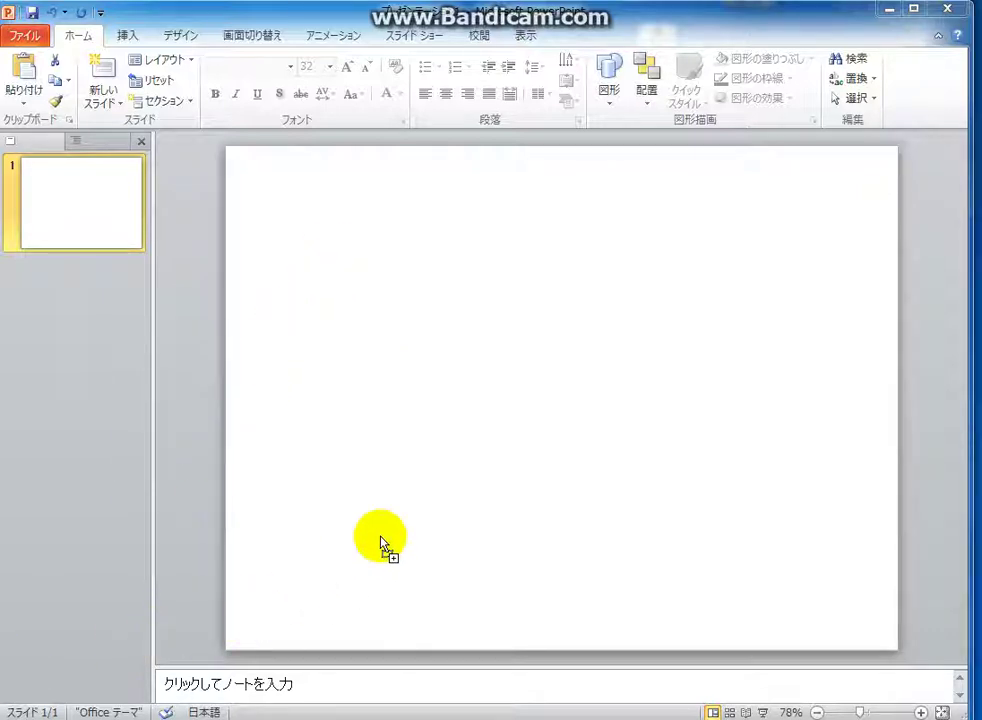
Place the black skirt photo on the slide and enter Remove Background mode.
{"action": "left_click_drag", "start_coordinate": [377, 537], "coordinate": [509, 380]}
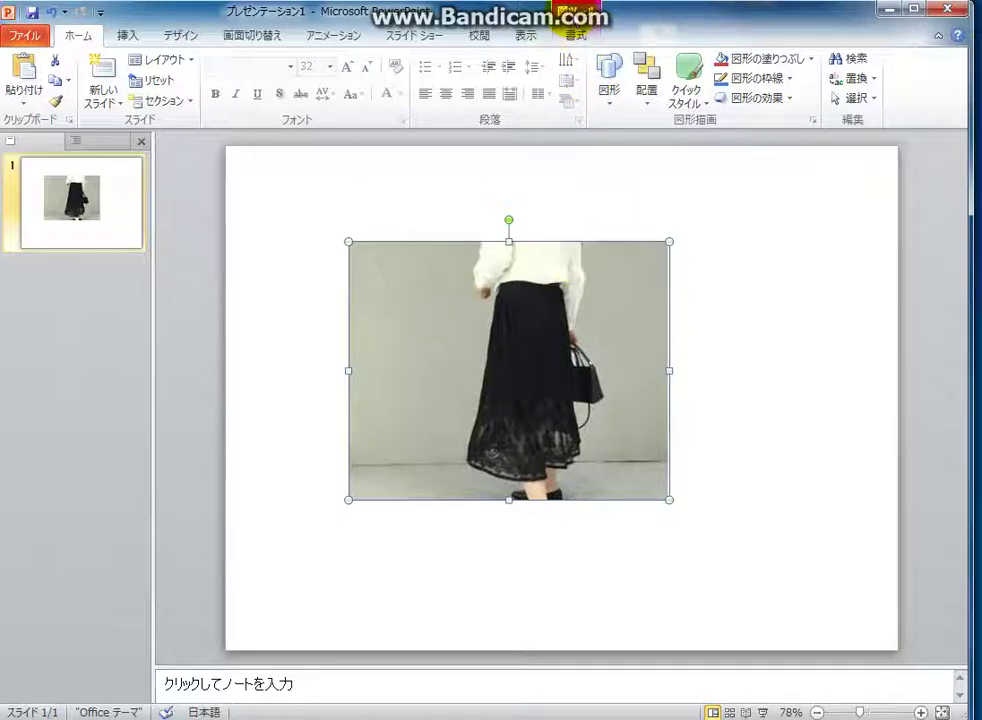
{"action": "left_click", "coordinate": [577, 34]}
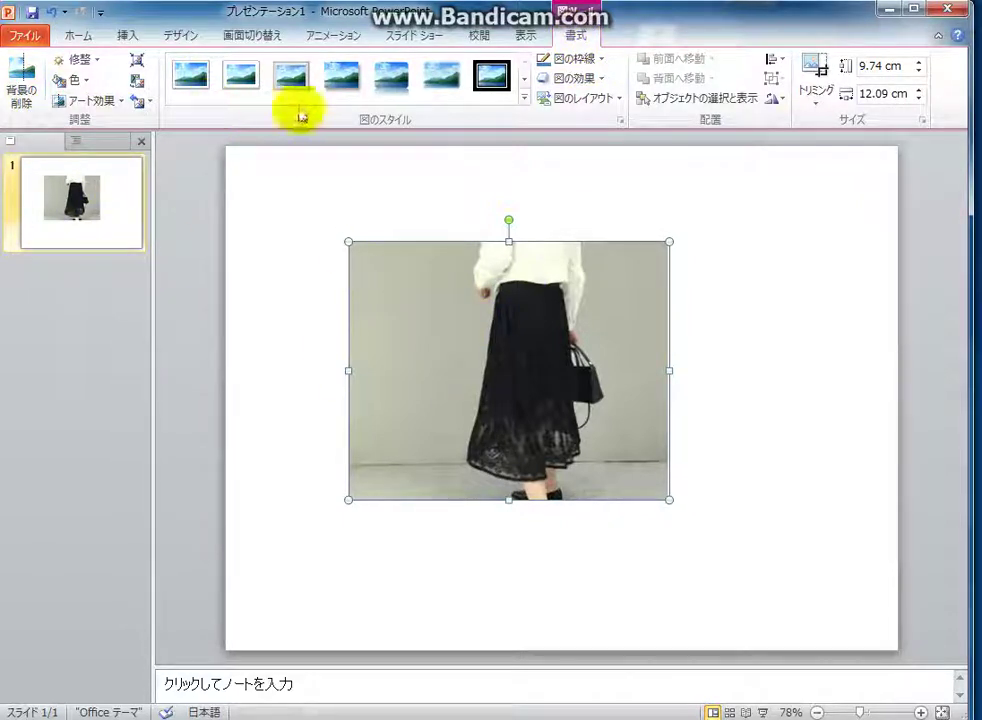
{"action": "left_click", "coordinate": [22, 90]}
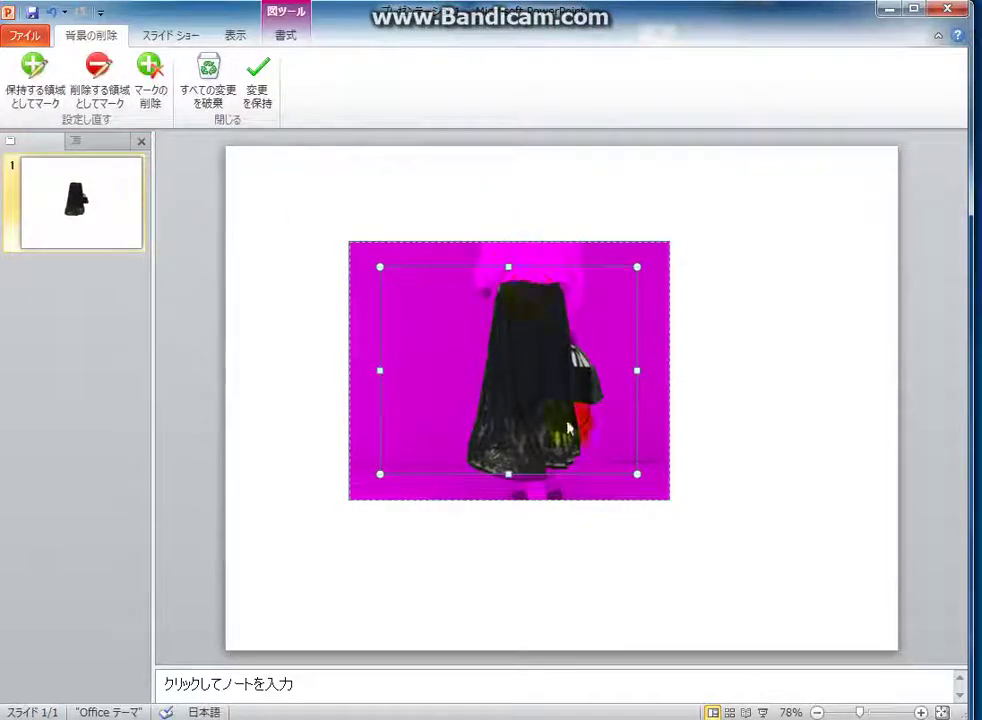
Drag the background-removal marquee edges in so the frame hugs the skirt.
{"action": "left_click", "coordinate": [628, 489]}
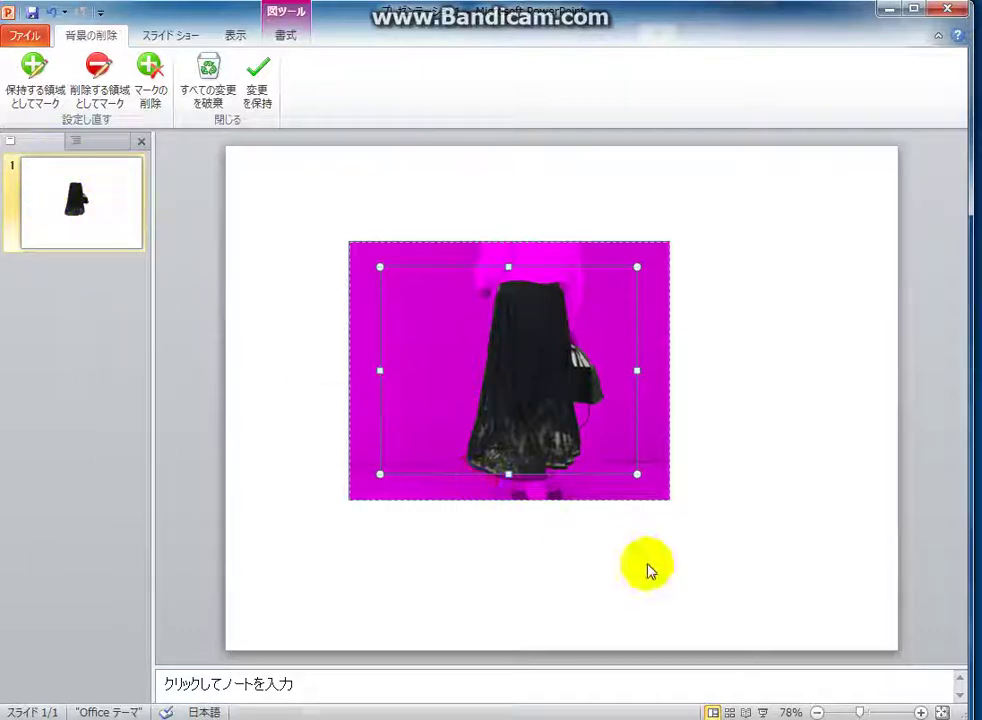
{"action": "left_click", "coordinate": [533, 467]}
{"action": "left_click_drag", "start_coordinate": [515, 388], "coordinate": [404, 302]}
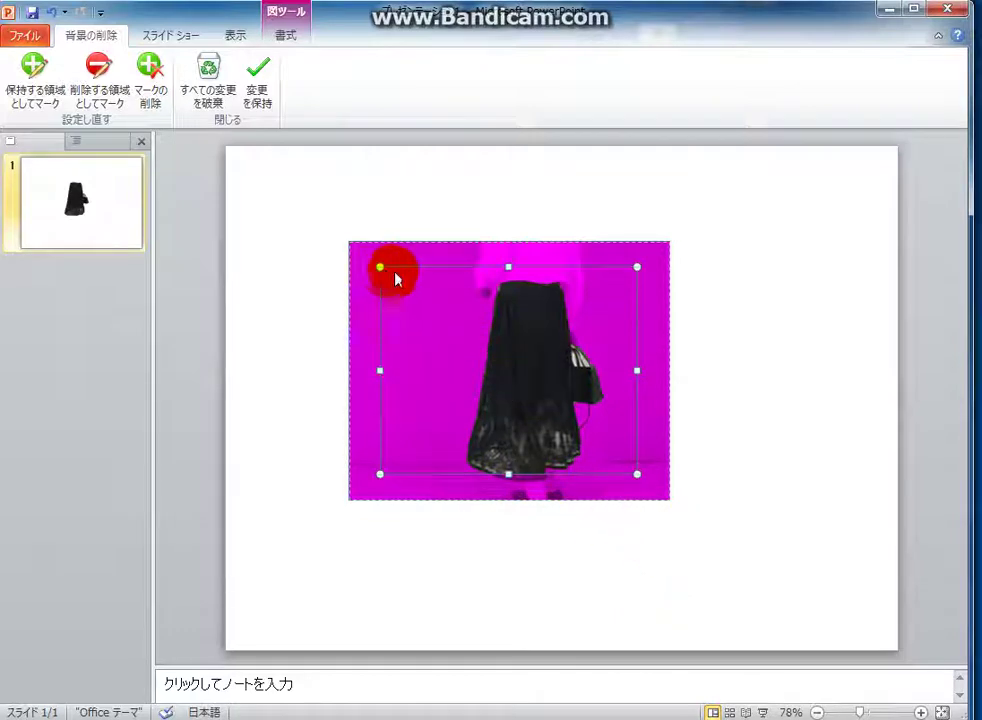
{"action": "mouse_move", "coordinate": [381, 277]}
{"action": "left_mouse_down"}
{"action": "mouse_move", "coordinate": [645, 487]}
{"action": "mouse_move", "coordinate": [498, 476]}
{"action": "left_mouse_up"}
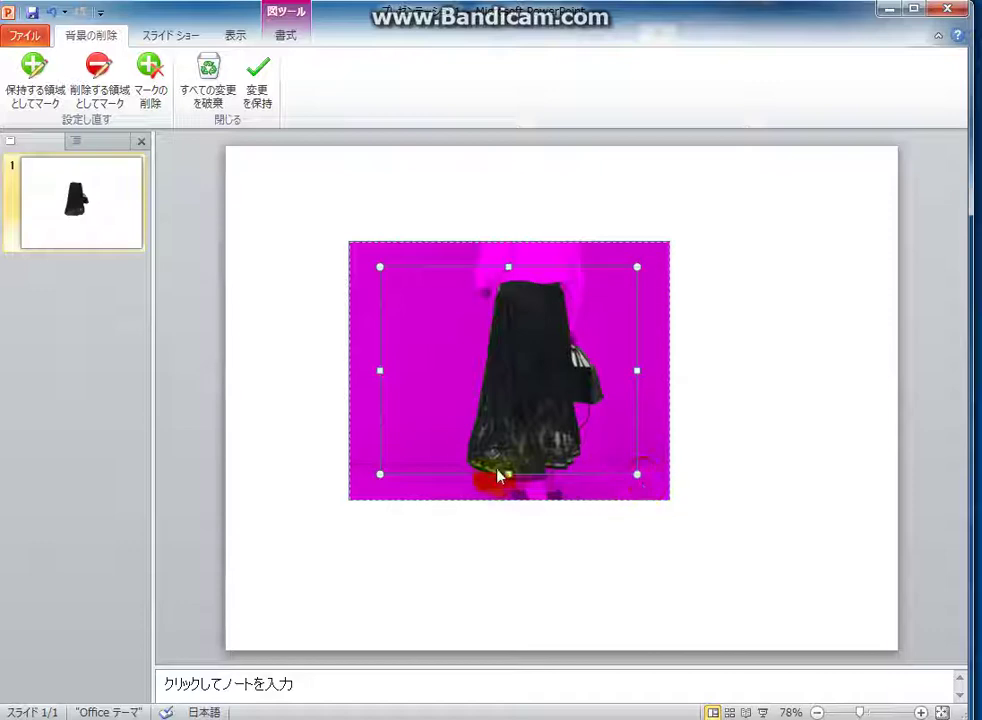
{"action": "left_click_drag", "start_coordinate": [377, 477], "coordinate": [381, 253]}
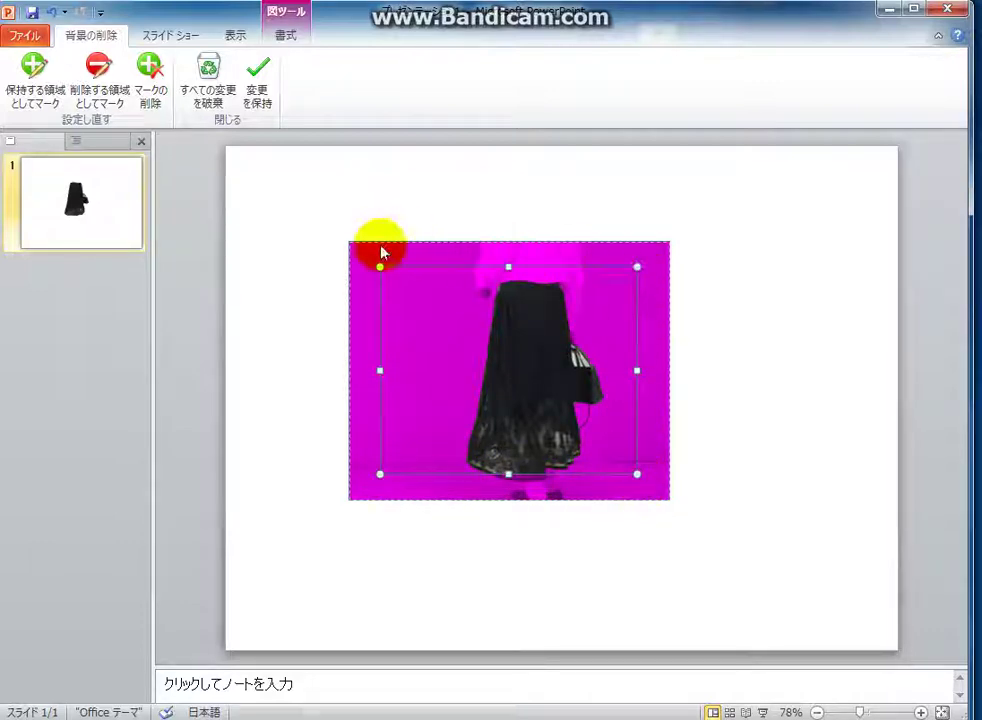
{"action": "mouse_move", "coordinate": [403, 476]}
{"action": "left_mouse_down"}
{"action": "mouse_move", "coordinate": [679, 493]}
{"action": "mouse_move", "coordinate": [653, 489]}
{"action": "left_mouse_up"}
{"action": "left_click", "coordinate": [637, 474]}
{"action": "mouse_move", "coordinate": [651, 329]}
{"action": "left_mouse_down"}
{"action": "mouse_move", "coordinate": [502, 268]}
{"action": "mouse_move", "coordinate": [525, 274]}
{"action": "left_mouse_up"}
{"action": "left_click", "coordinate": [445, 392]}
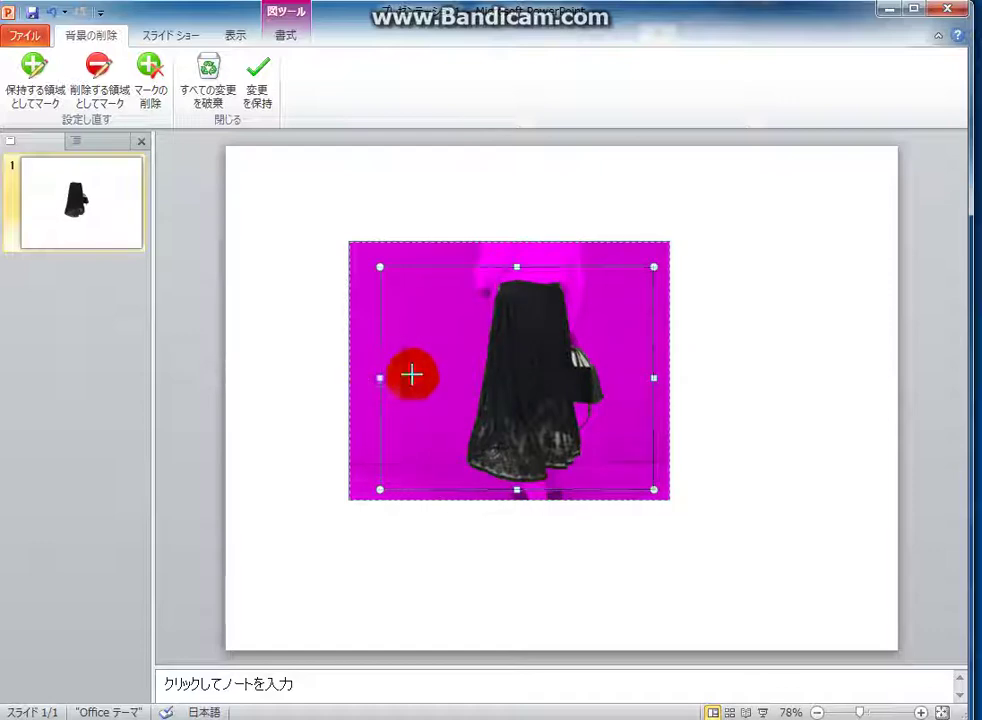
{"action": "left_click_drag", "start_coordinate": [380, 376], "coordinate": [431, 381]}
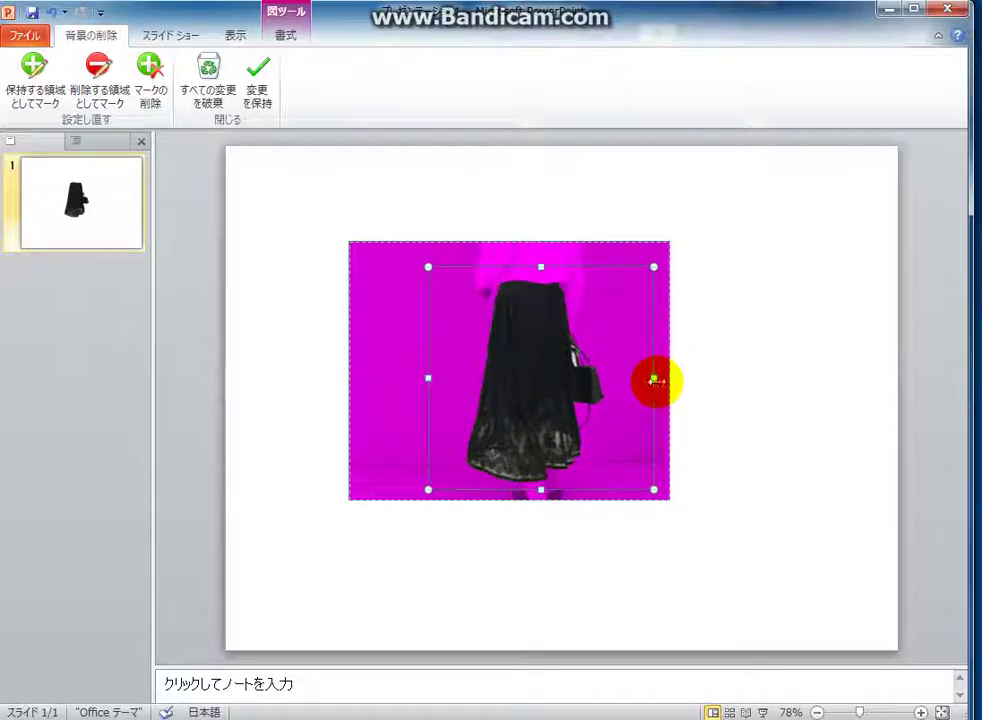
{"action": "left_click_drag", "start_coordinate": [654, 378], "coordinate": [618, 381]}
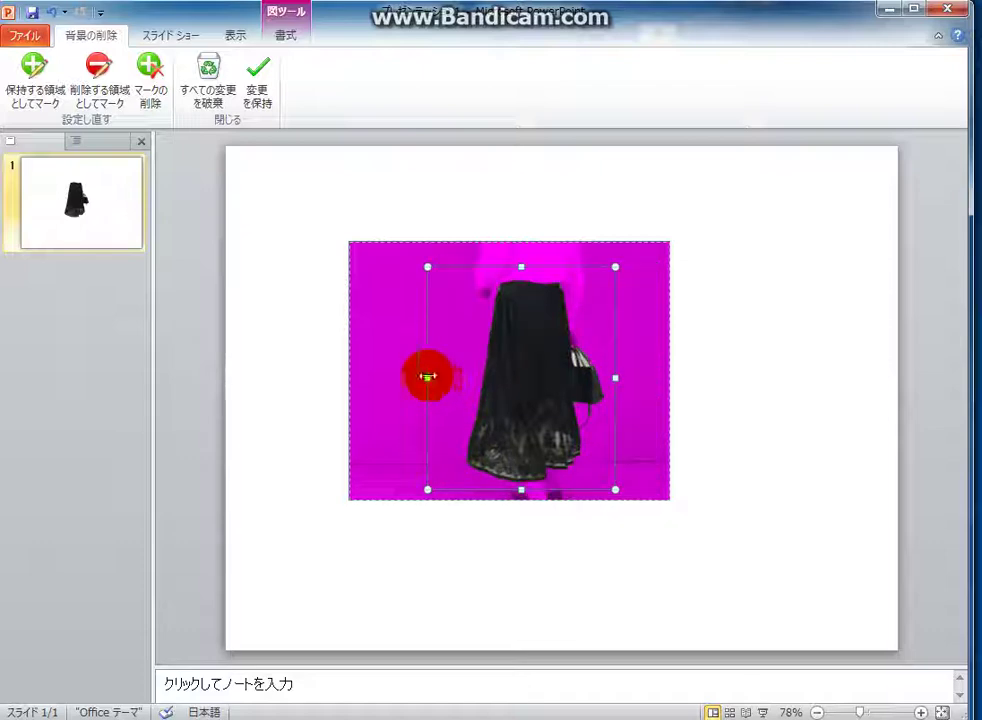
{"action": "left_click_drag", "start_coordinate": [426, 376], "coordinate": [443, 377]}
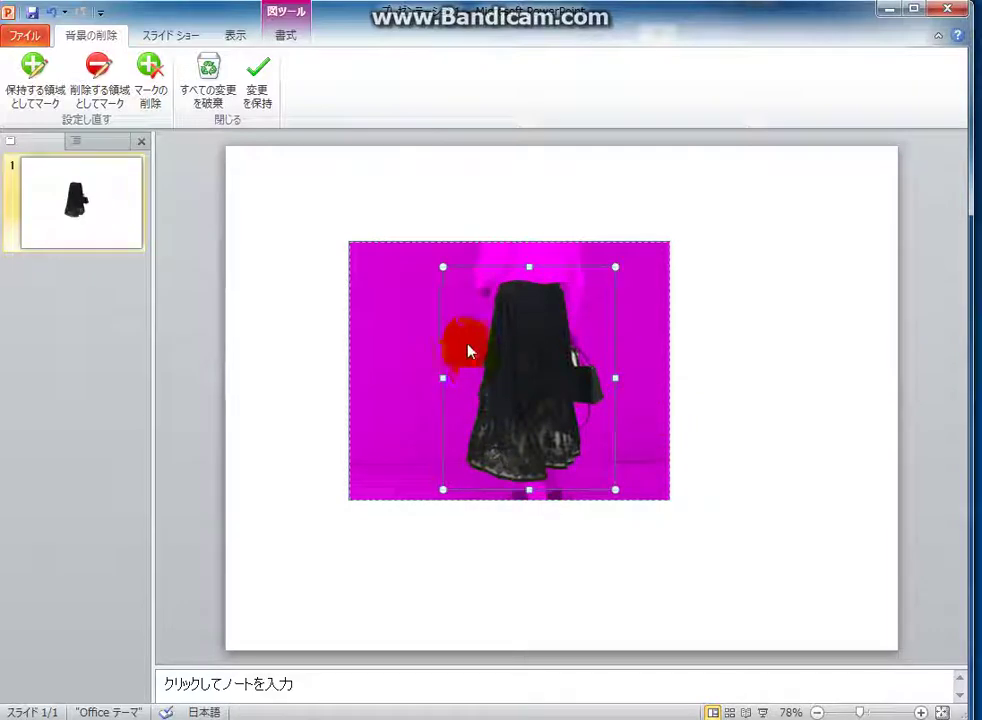
Mark the handbag, the lace hem and the area beside the bag as areas to keep.
{"action": "left_click", "coordinate": [35, 85]}
{"action": "left_click", "coordinate": [375, 436]}
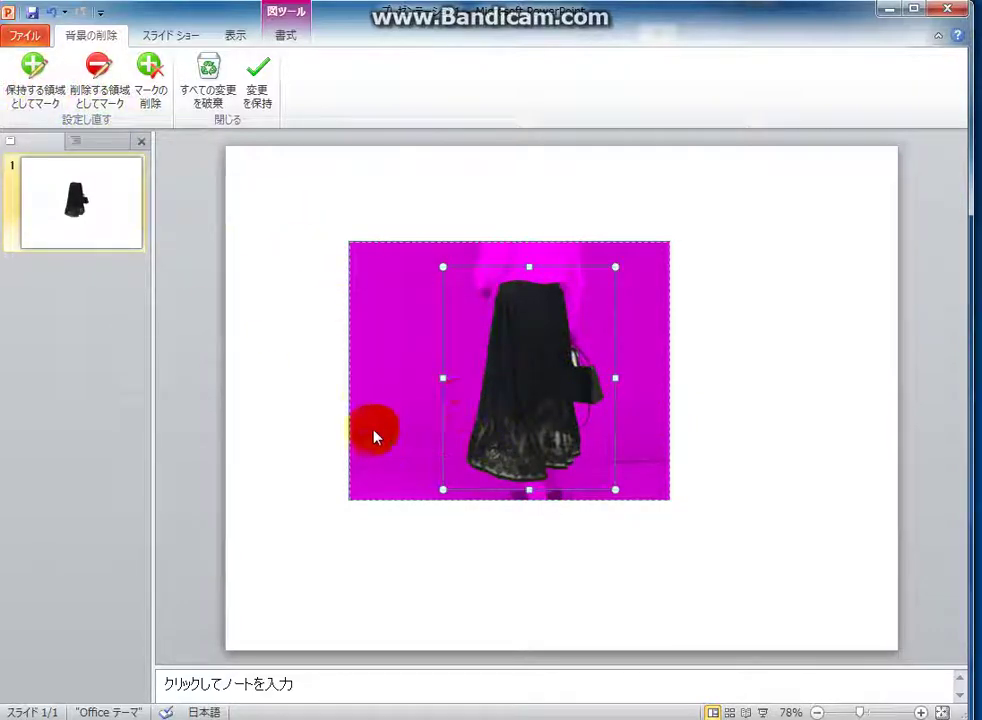
{"action": "left_click_drag", "start_coordinate": [507, 488], "coordinate": [545, 500]}
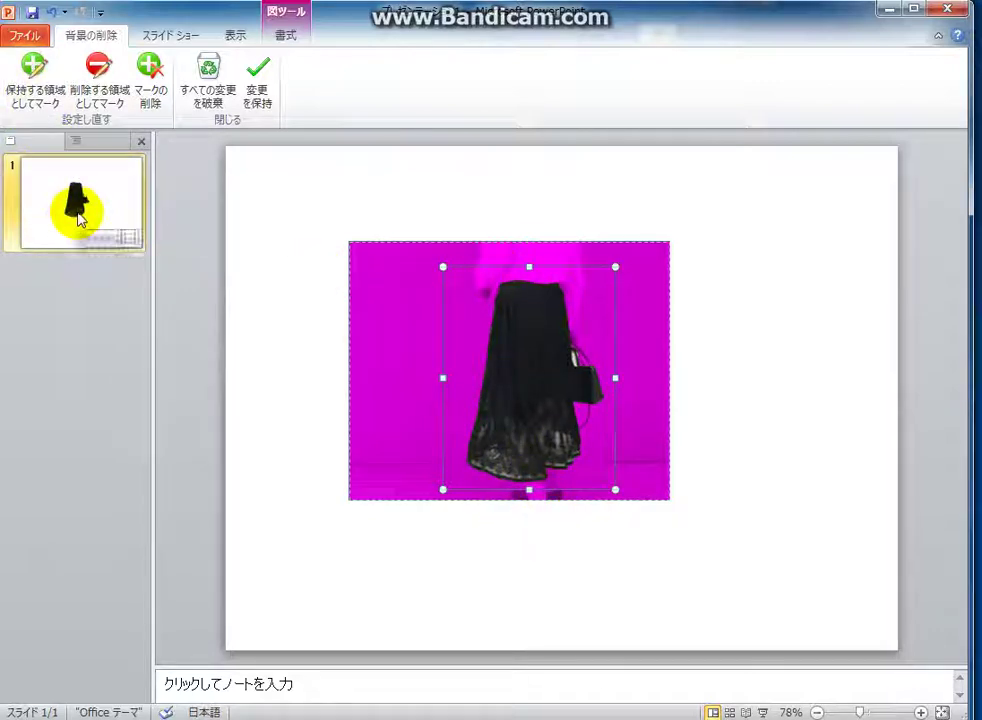
{"action": "left_click", "coordinate": [578, 432]}
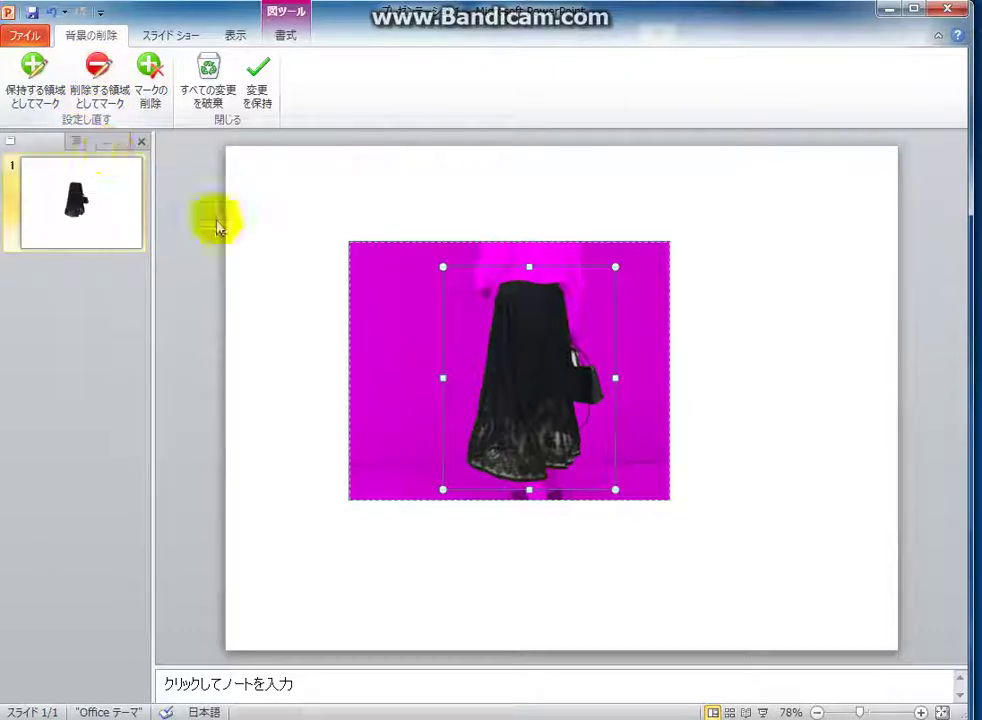
Draw first removal marks across the skirt area and handbag, undoing the last one.
{"action": "left_click", "coordinate": [370, 290]}
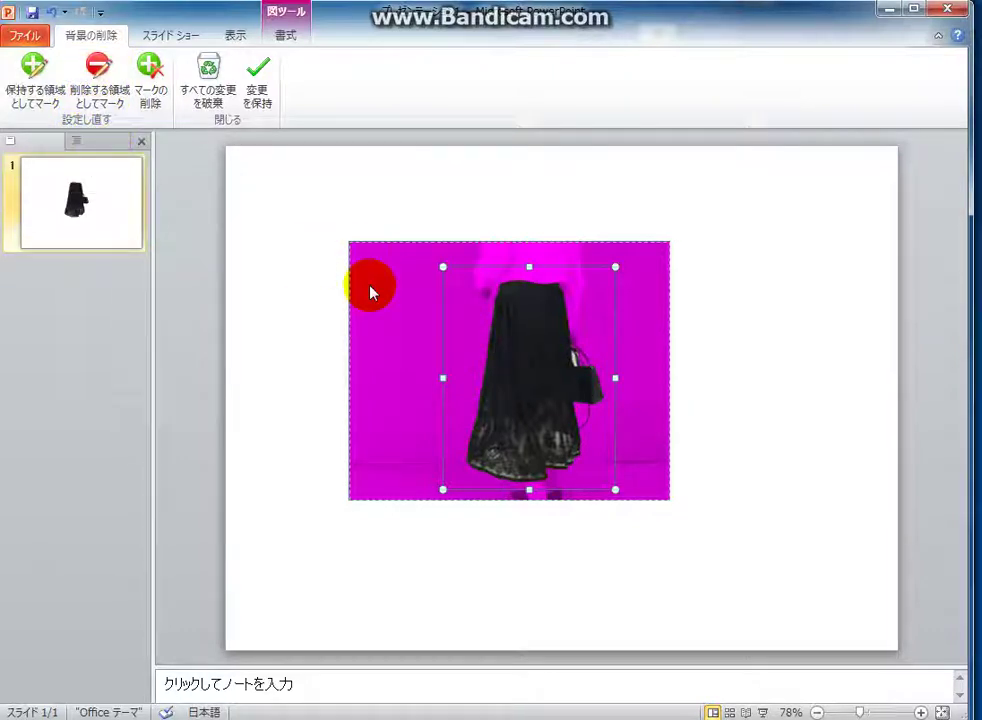
{"action": "left_click", "coordinate": [105, 100]}
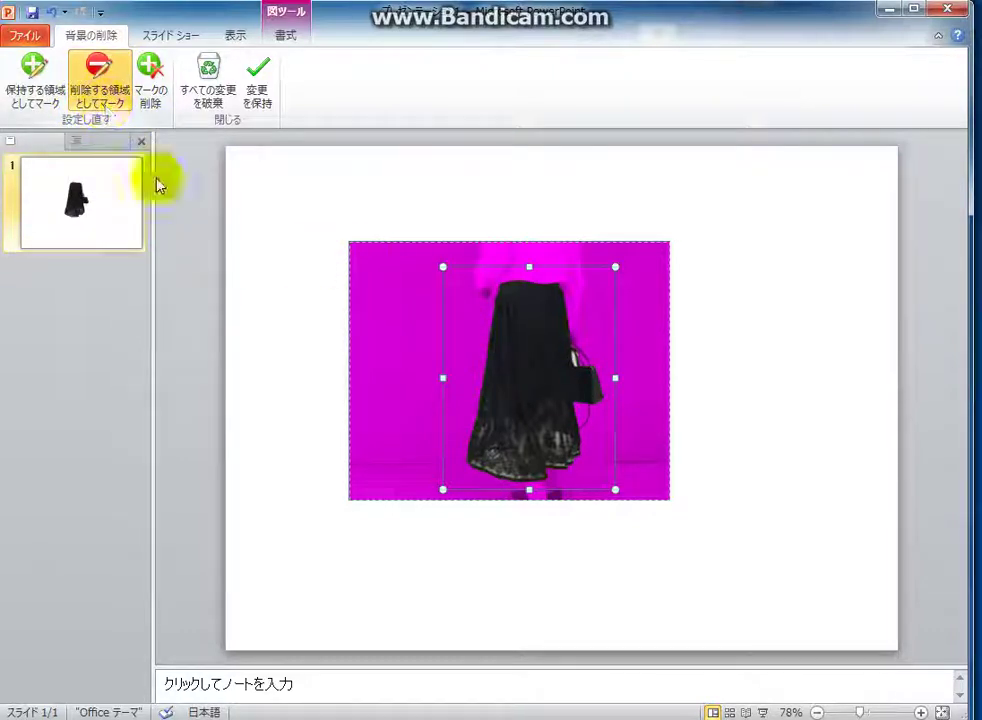
{"action": "mouse_move", "coordinate": [438, 373]}
{"action": "left_mouse_down"}
{"action": "mouse_move", "coordinate": [592, 370]}
{"action": "mouse_move", "coordinate": [580, 365]}
{"action": "mouse_move", "coordinate": [578, 384]}
{"action": "mouse_move", "coordinate": [600, 388]}
{"action": "mouse_move", "coordinate": [588, 344]}
{"action": "left_mouse_up"}
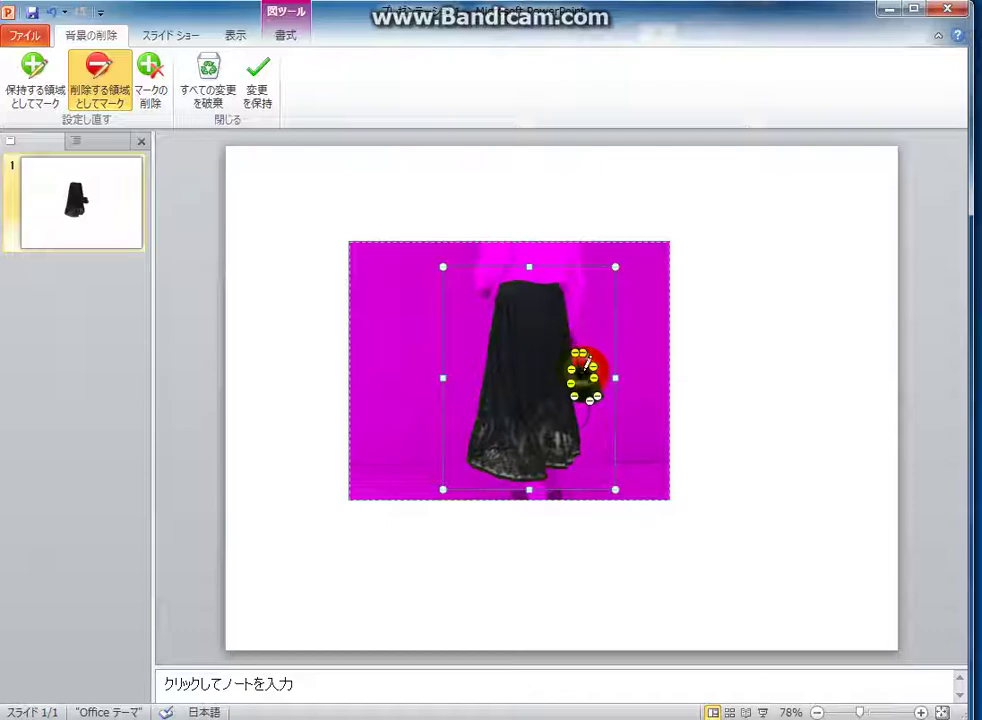
{"action": "mouse_move", "coordinate": [616, 488]}
{"action": "left_mouse_down"}
{"action": "mouse_move", "coordinate": [623, 466]}
{"action": "mouse_move", "coordinate": [583, 375]}
{"action": "left_mouse_up"}
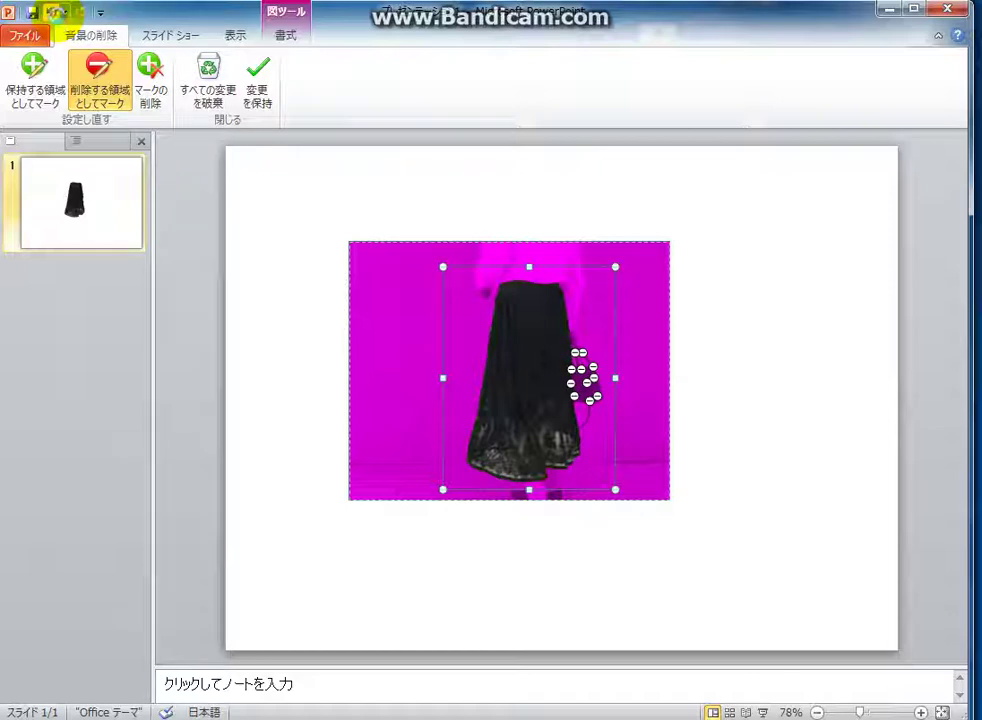
{"action": "left_click", "coordinate": [53, 13]}
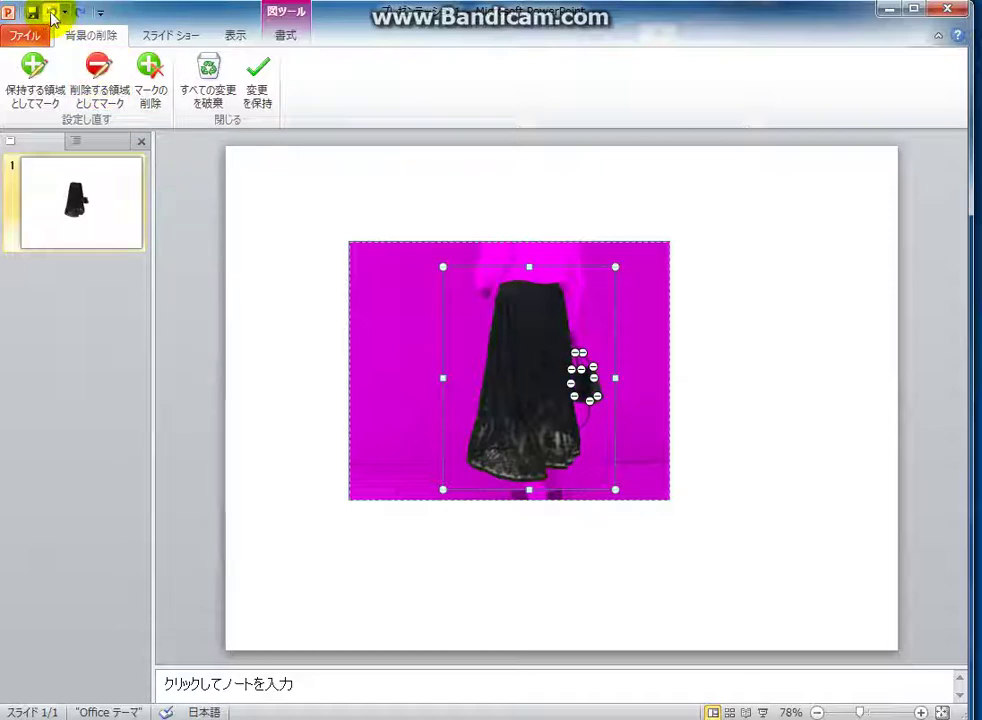
Stroke removal marks over the handbag and the area below the skirt's hem.
{"action": "left_click_drag", "start_coordinate": [636, 445], "coordinate": [597, 392]}
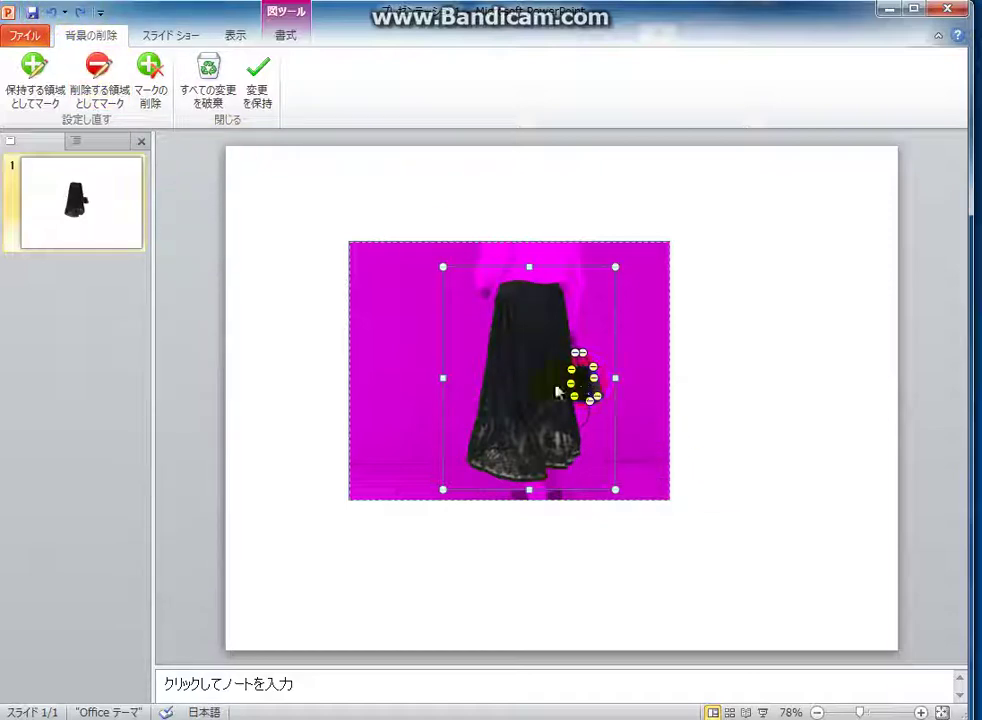
{"action": "left_click", "coordinate": [99, 85]}
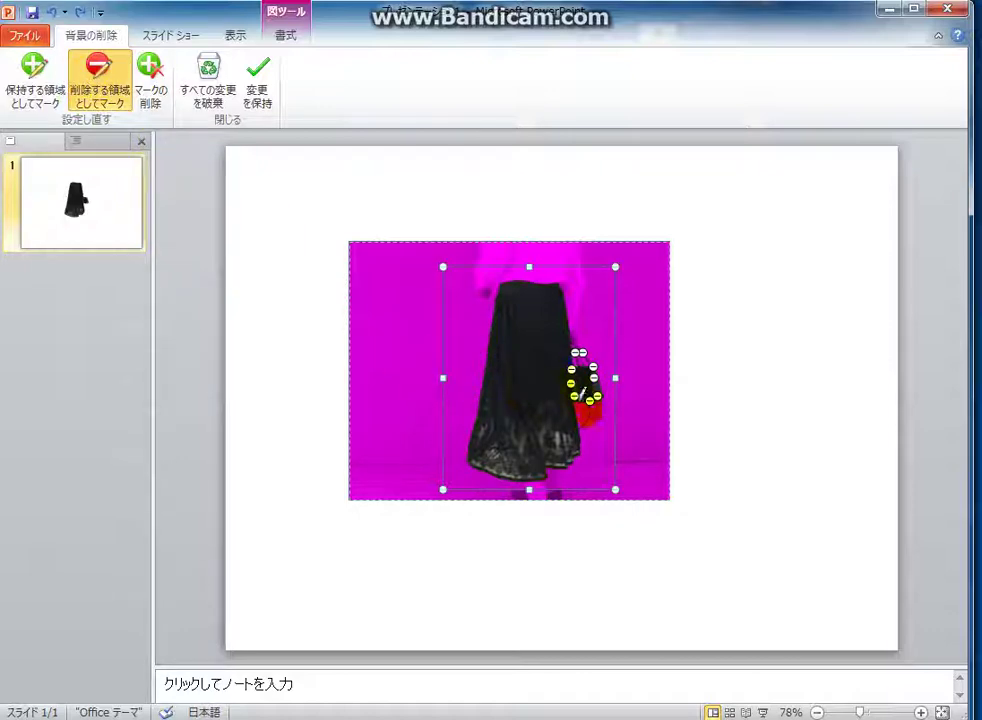
{"action": "mouse_move", "coordinate": [585, 357]}
{"action": "left_mouse_down"}
{"action": "mouse_move", "coordinate": [603, 408]}
{"action": "mouse_move", "coordinate": [602, 378]}
{"action": "left_mouse_up"}
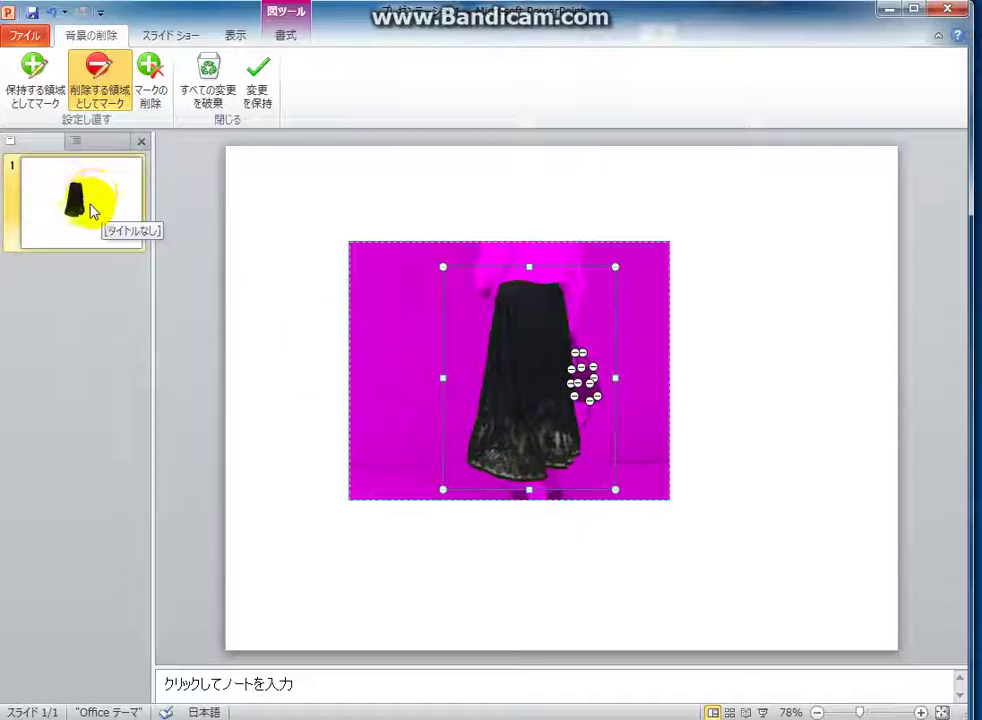
{"action": "left_click", "coordinate": [582, 443]}
{"action": "left_click_drag", "start_coordinate": [488, 336], "coordinate": [505, 331]}
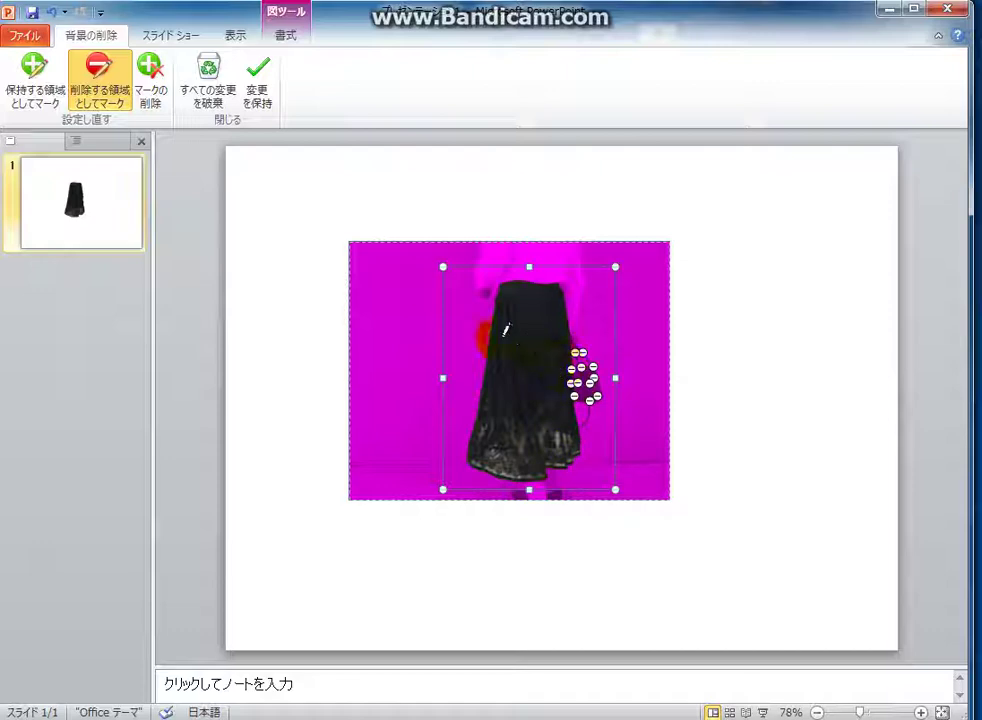
{"action": "mouse_move", "coordinate": [574, 454]}
{"action": "left_mouse_down"}
{"action": "mouse_move", "coordinate": [596, 281]}
{"action": "mouse_move", "coordinate": [580, 288]}
{"action": "left_mouse_up"}
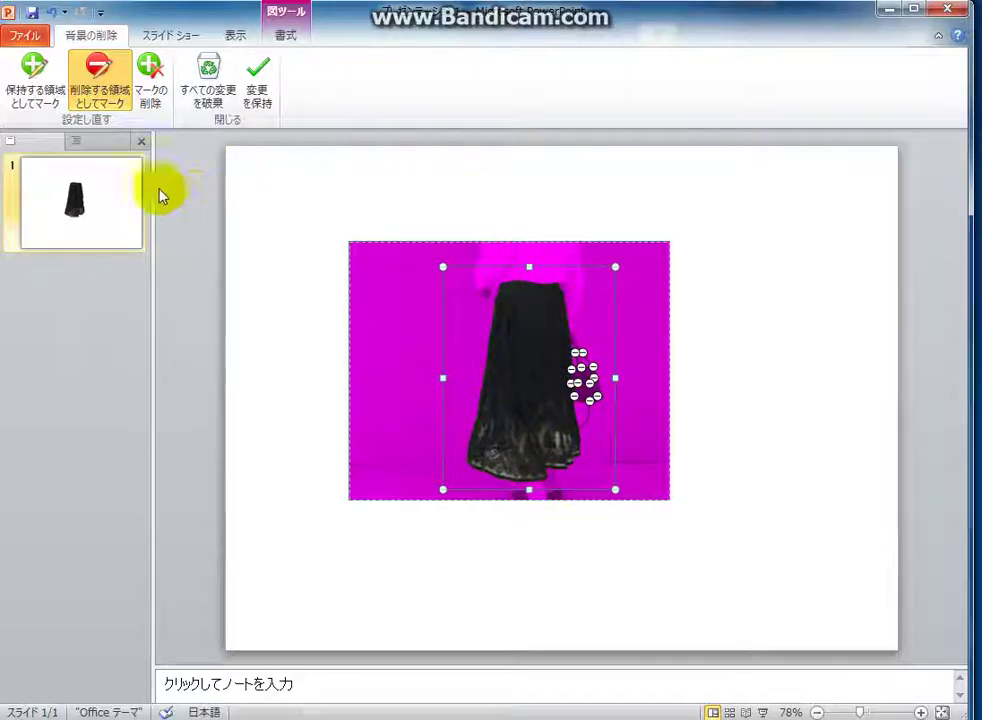
{"action": "left_click", "coordinate": [545, 492]}
{"action": "mouse_move", "coordinate": [545, 492]}
{"action": "left_mouse_down"}
{"action": "mouse_move", "coordinate": [581, 471]}
{"action": "mouse_move", "coordinate": [565, 473]}
{"action": "left_mouse_up"}
Add keep marks along the skirt's hem and right side.
{"action": "left_click", "coordinate": [40, 72]}
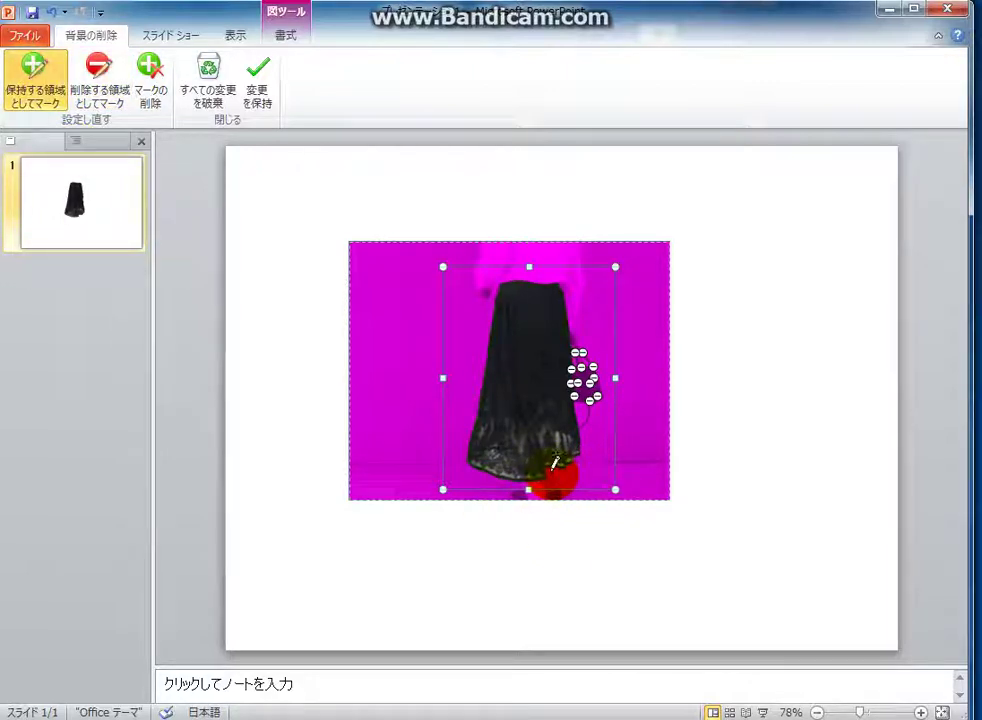
{"action": "mouse_move", "coordinate": [551, 471]}
{"action": "left_mouse_down"}
{"action": "mouse_move", "coordinate": [553, 462]}
{"action": "mouse_move", "coordinate": [556, 490]}
{"action": "mouse_move", "coordinate": [528, 481]}
{"action": "left_mouse_up"}
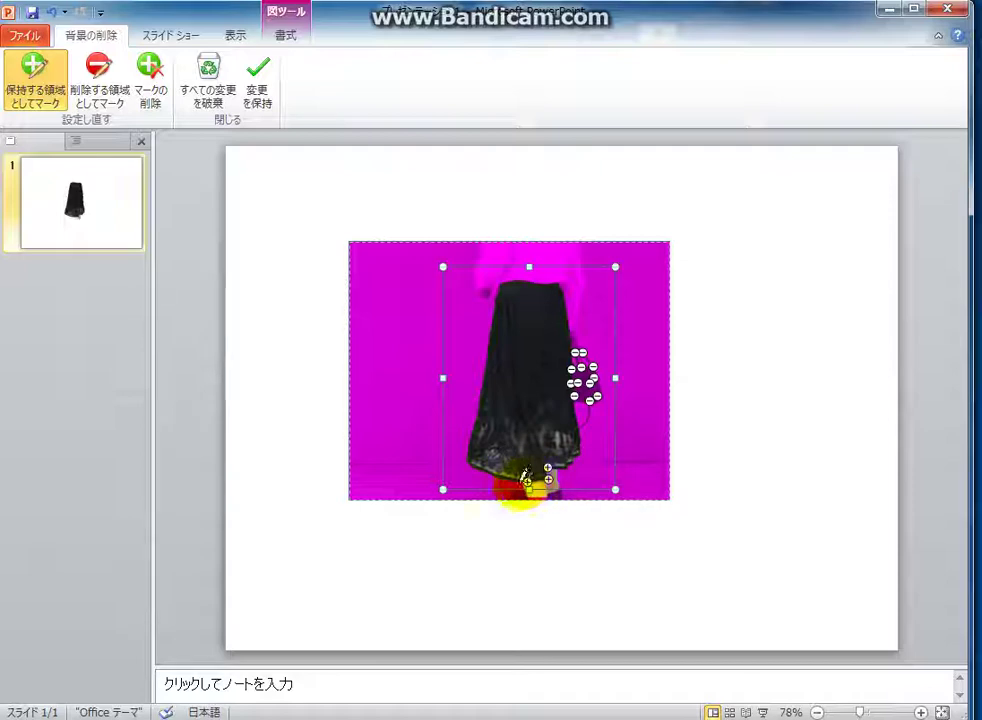
{"action": "left_click", "coordinate": [577, 470]}
{"action": "left_click", "coordinate": [609, 437]}
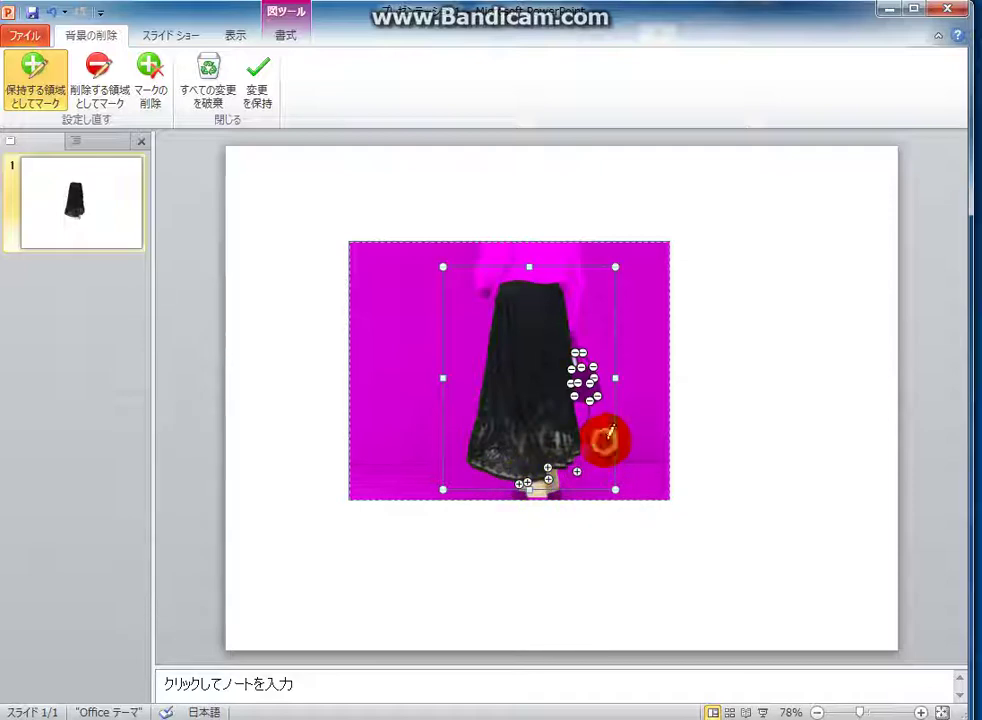
{"action": "left_click_drag", "start_coordinate": [612, 432], "coordinate": [608, 402]}
{"action": "left_click", "coordinate": [489, 335]}
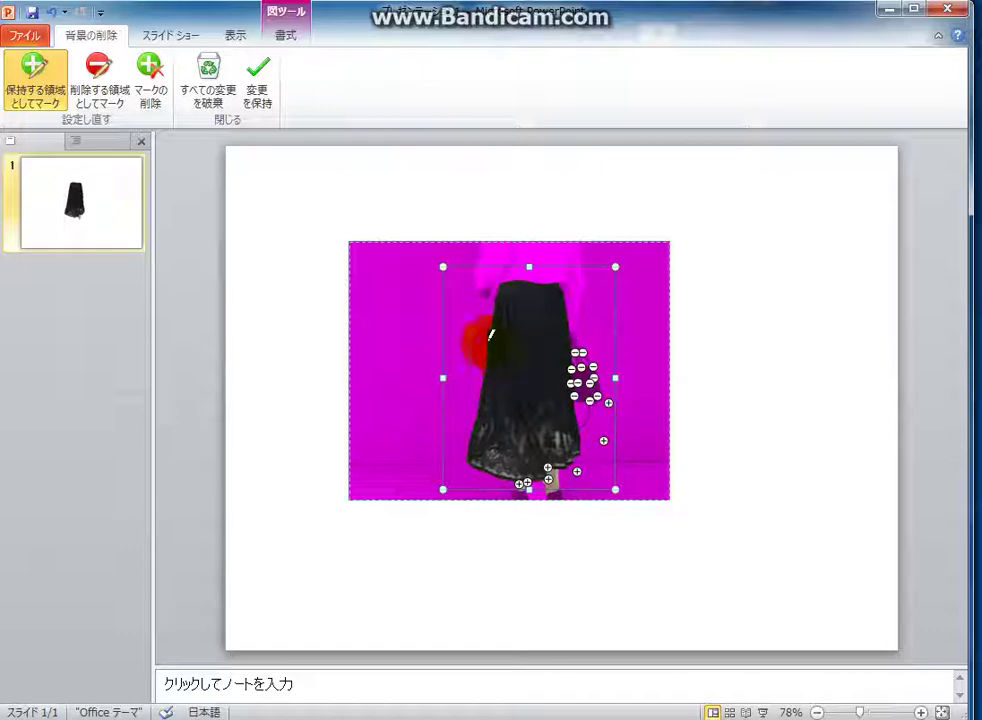
Add keep marks along the skirt's upper-left and lower-left edges.
{"action": "left_click", "coordinate": [455, 268]}
{"action": "mouse_move", "coordinate": [455, 264]}
{"action": "left_mouse_down"}
{"action": "mouse_move", "coordinate": [487, 289]}
{"action": "mouse_move", "coordinate": [472, 414]}
{"action": "mouse_move", "coordinate": [498, 472]}
{"action": "mouse_move", "coordinate": [458, 484]}
{"action": "mouse_move", "coordinate": [446, 300]}
{"action": "mouse_move", "coordinate": [446, 368]}
{"action": "mouse_move", "coordinate": [485, 339]}
{"action": "mouse_move", "coordinate": [470, 298]}
{"action": "mouse_move", "coordinate": [449, 416]}
{"action": "mouse_move", "coordinate": [478, 466]}
{"action": "left_mouse_up"}
{"action": "left_click_drag", "start_coordinate": [470, 440], "coordinate": [462, 412]}
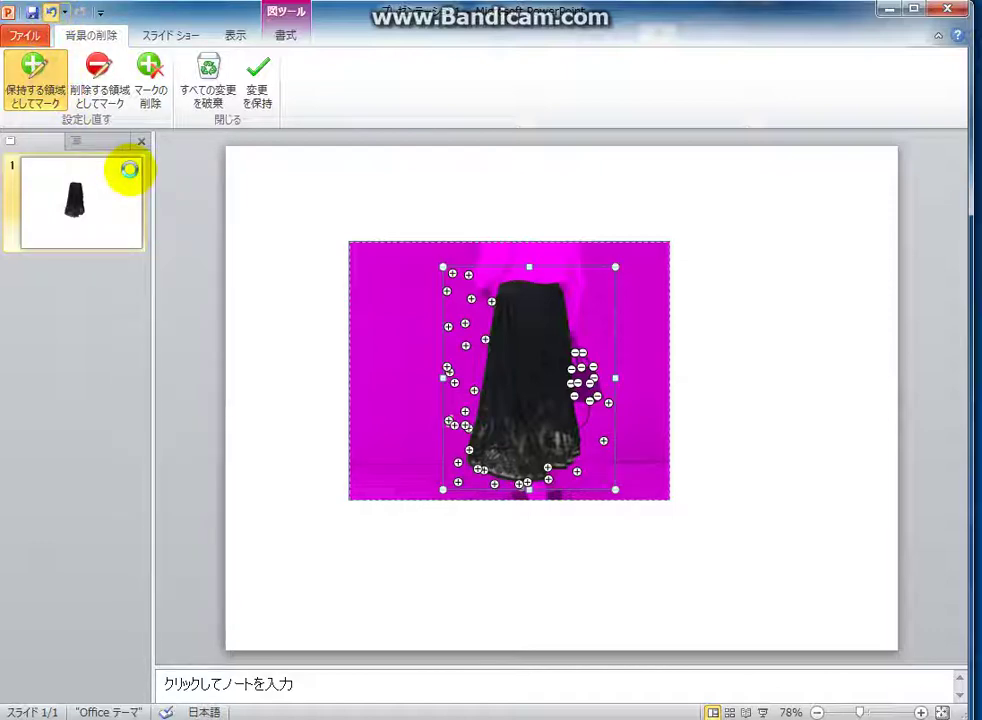
{"action": "left_click", "coordinate": [40, 95]}
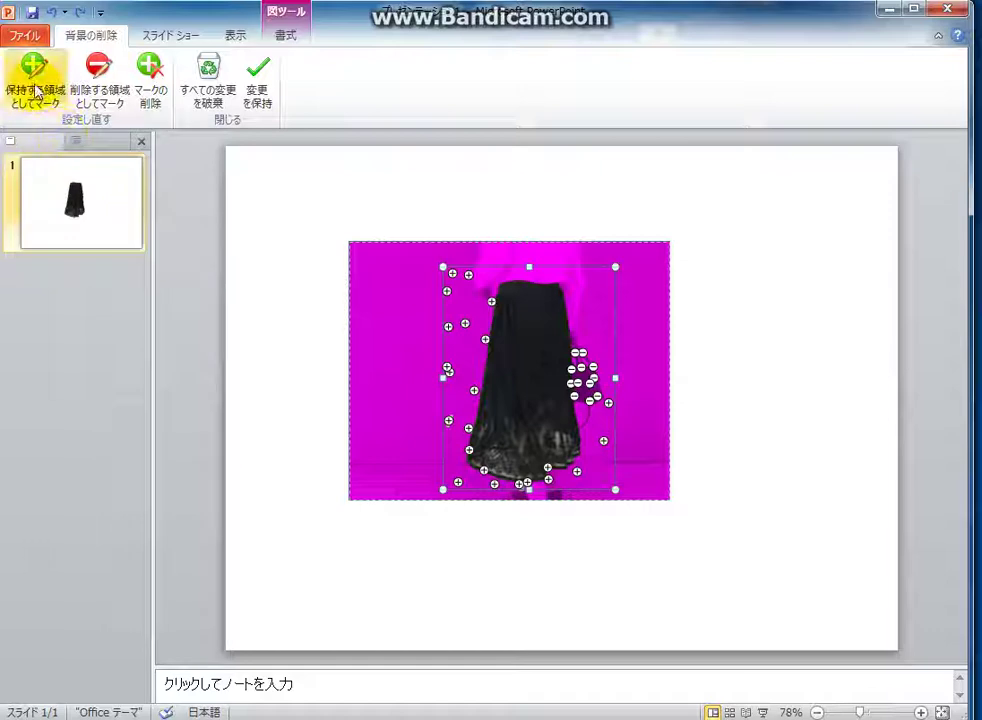
{"action": "left_click", "coordinate": [581, 250]}
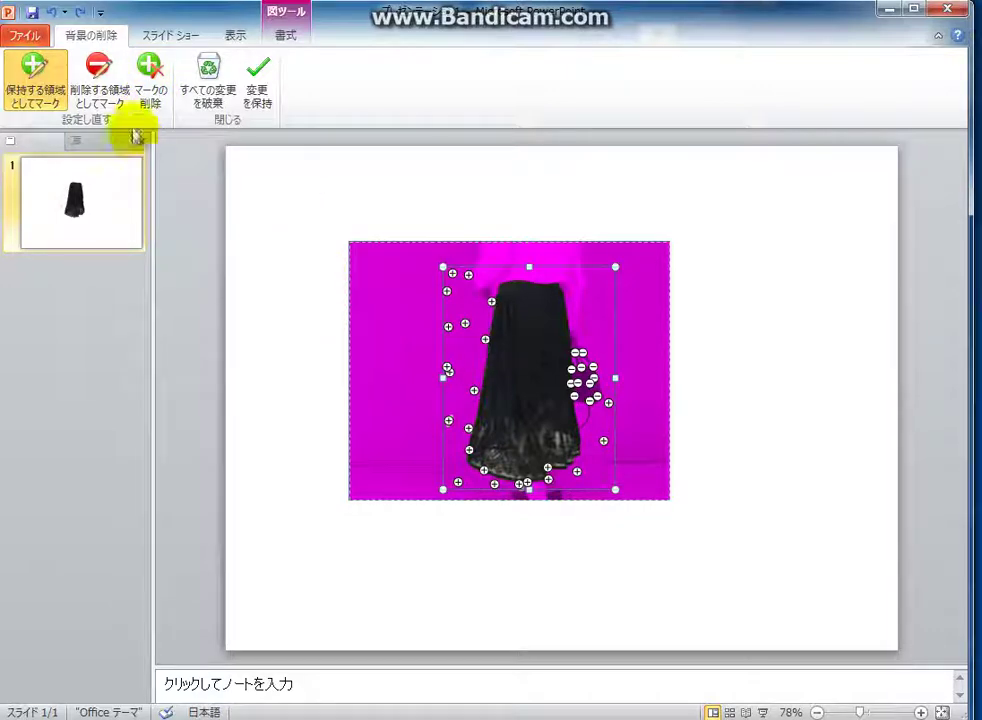
Delete six stray keep marks at the skirt's upper left, then discard all background-removal changes.
{"action": "left_click", "coordinate": [150, 86]}
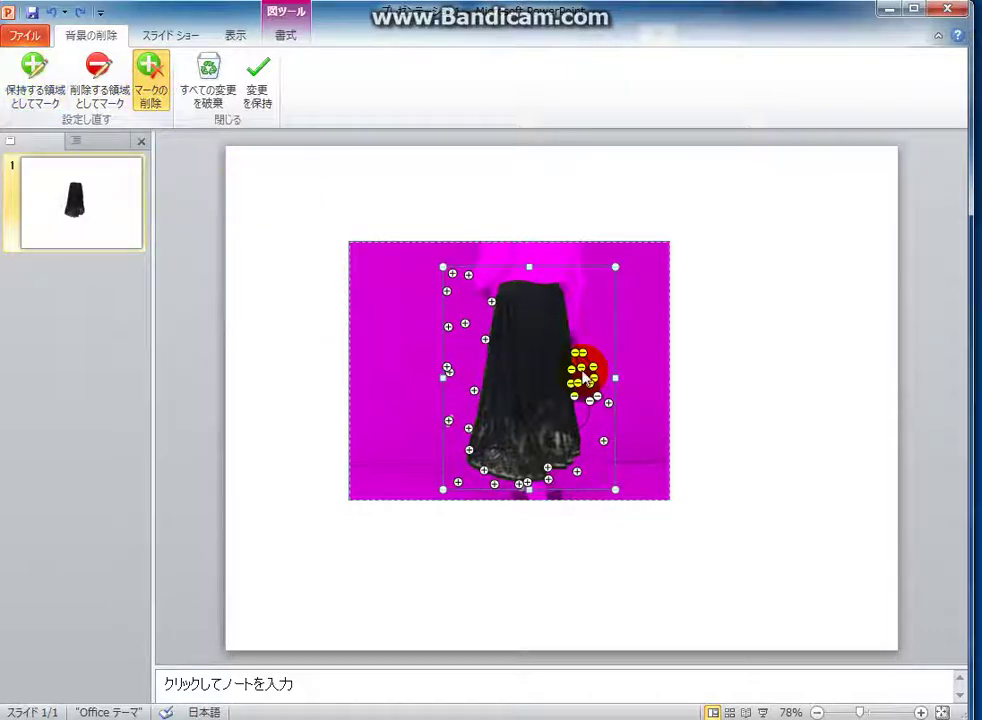
{"action": "left_click", "coordinate": [465, 324]}
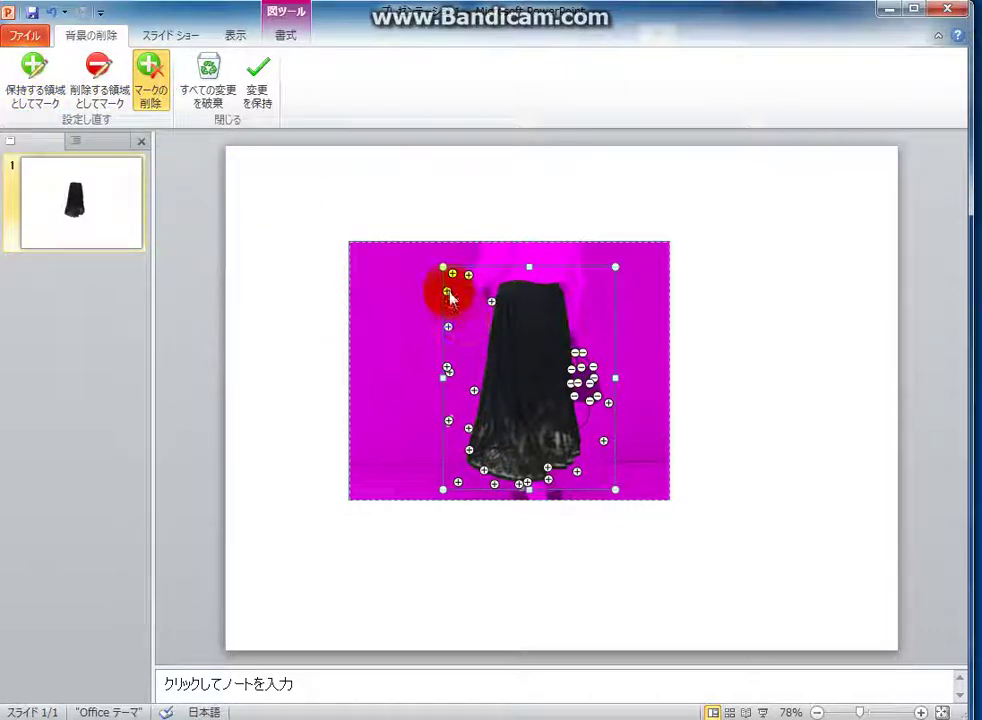
{"action": "left_click", "coordinate": [447, 291]}
{"action": "left_click", "coordinate": [453, 273]}
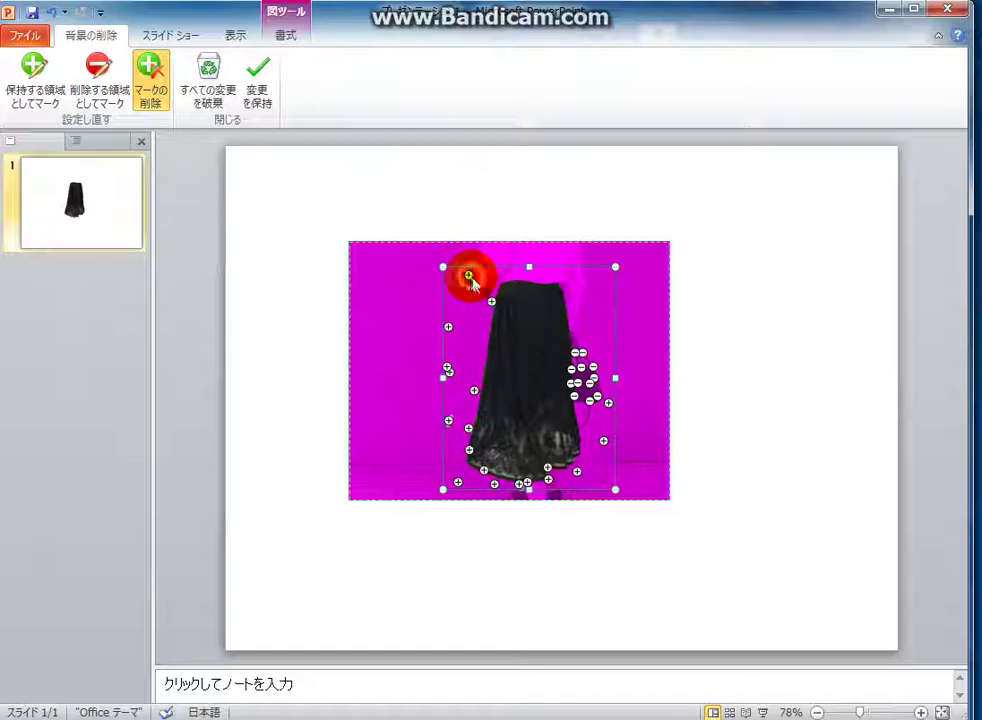
{"action": "left_click", "coordinate": [468, 275]}
{"action": "left_click", "coordinate": [493, 300]}
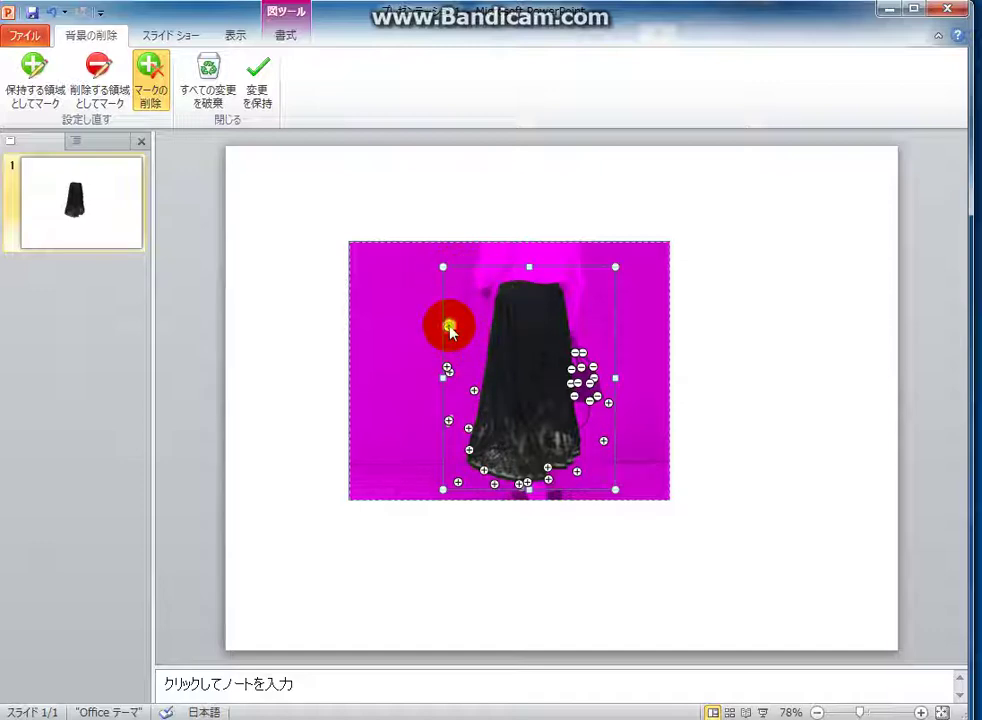
{"action": "left_click", "coordinate": [449, 327]}
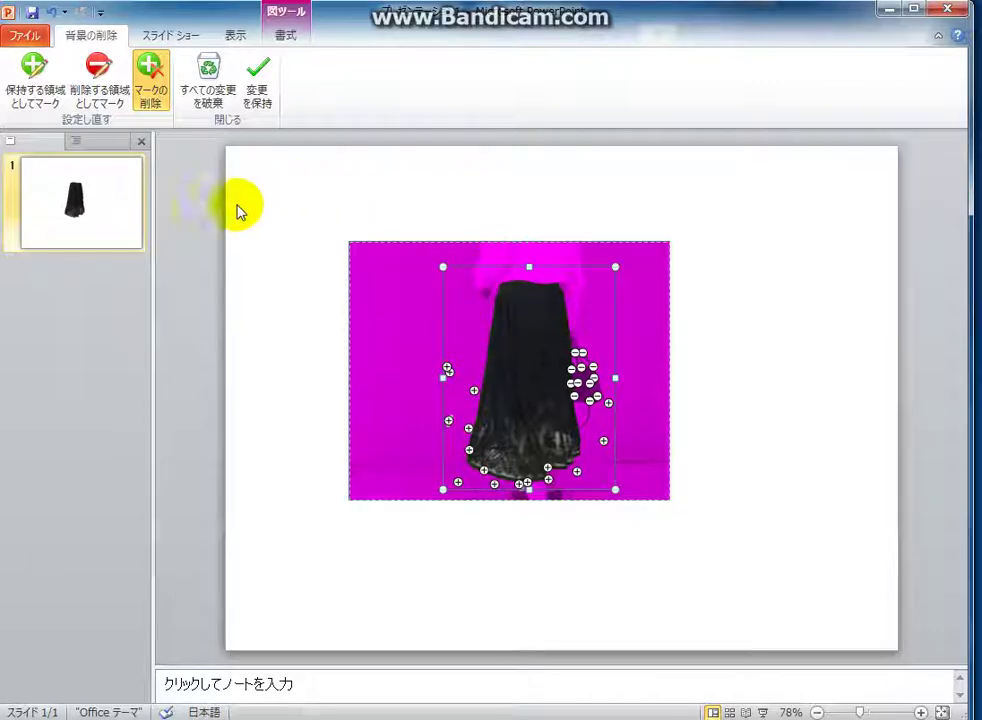
{"action": "left_click", "coordinate": [208, 92]}
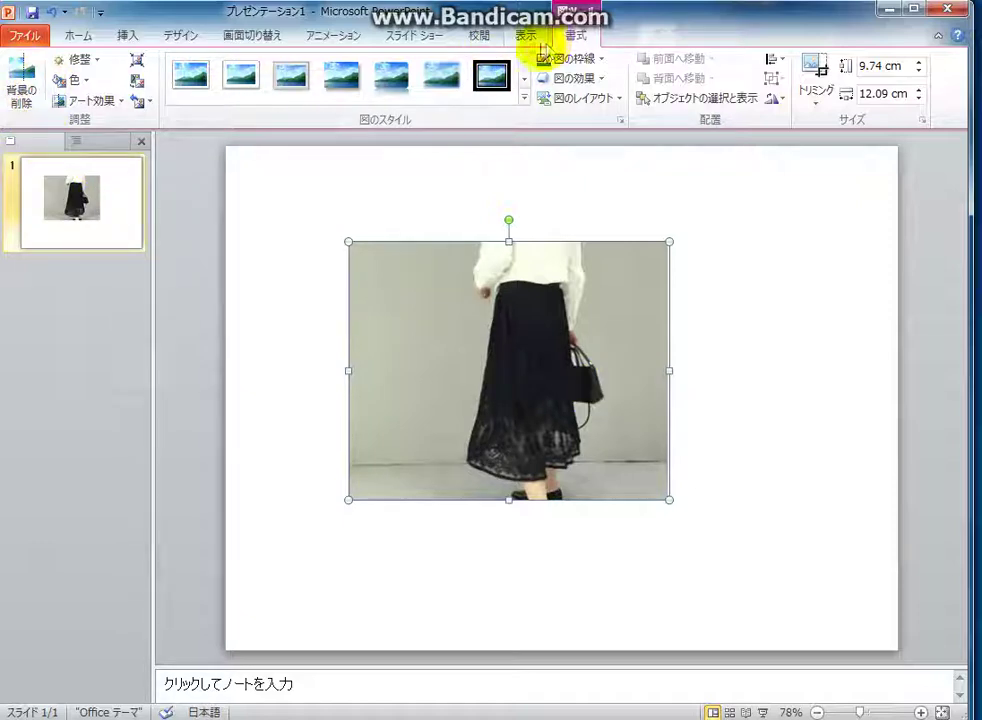
Restart Remove Background, fit the frame's corners and bottom to the skirt, and mark the handbag for removal.
{"action": "left_click", "coordinate": [25, 86]}
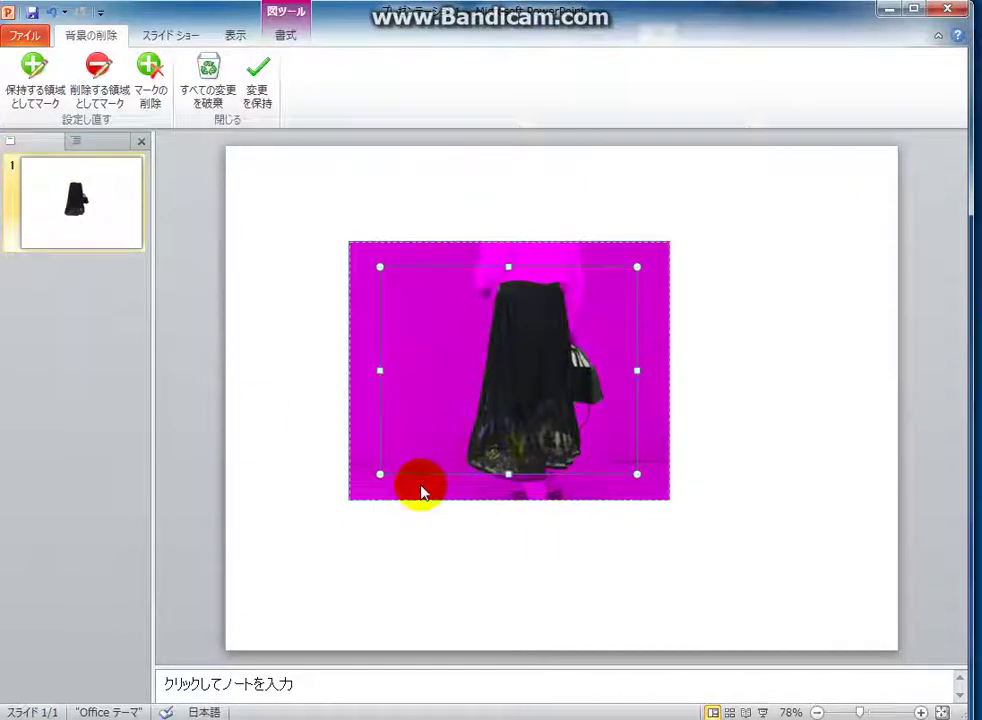
{"action": "mouse_move", "coordinate": [379, 474]}
{"action": "left_mouse_down"}
{"action": "mouse_move", "coordinate": [451, 465]}
{"action": "mouse_move", "coordinate": [450, 488]}
{"action": "left_mouse_up"}
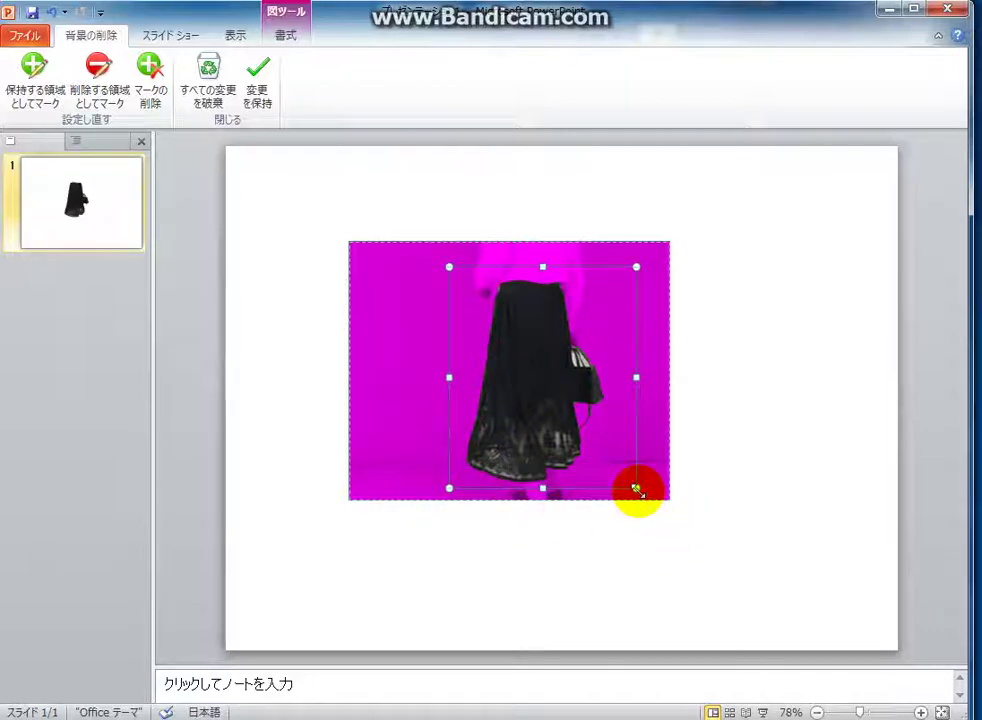
{"action": "left_click_drag", "start_coordinate": [637, 490], "coordinate": [621, 484]}
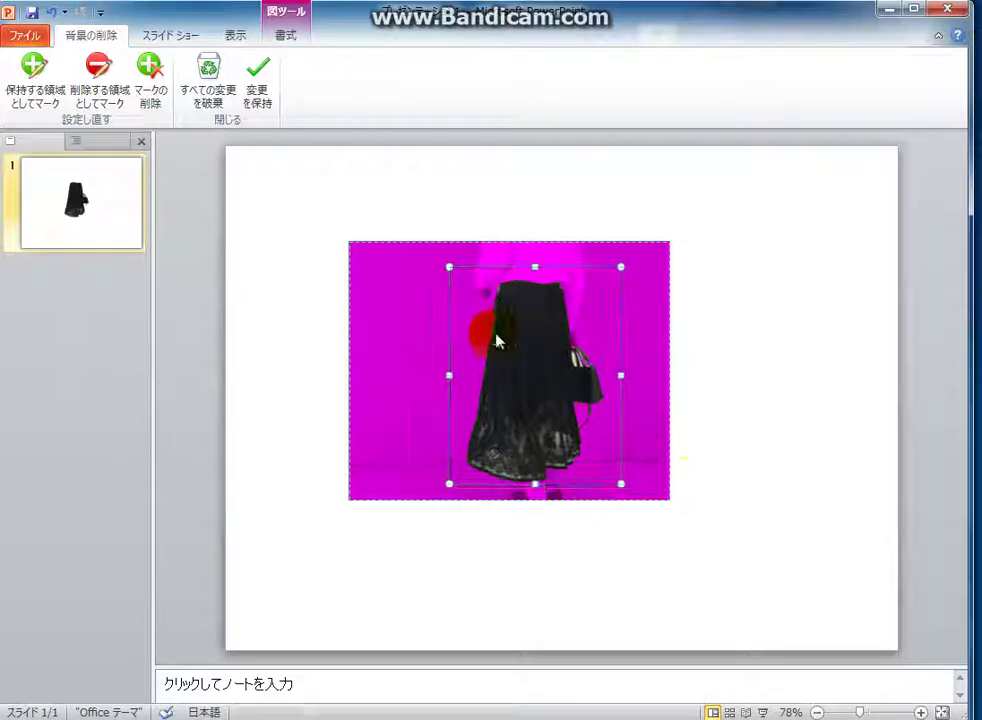
{"action": "left_click_drag", "start_coordinate": [529, 498], "coordinate": [537, 505]}
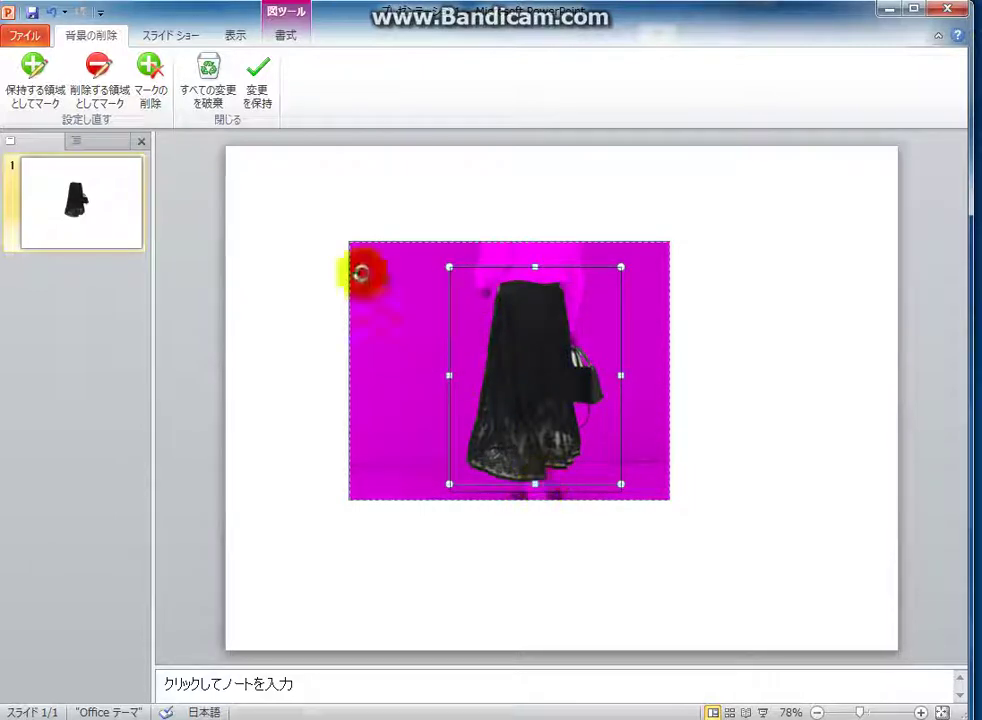
{"action": "left_click", "coordinate": [99, 90]}
{"action": "mouse_move", "coordinate": [620, 460]}
{"action": "left_mouse_down"}
{"action": "mouse_move", "coordinate": [578, 345]}
{"action": "mouse_move", "coordinate": [600, 393]}
{"action": "mouse_move", "coordinate": [572, 383]}
{"action": "mouse_move", "coordinate": [576, 350]}
{"action": "left_mouse_up"}
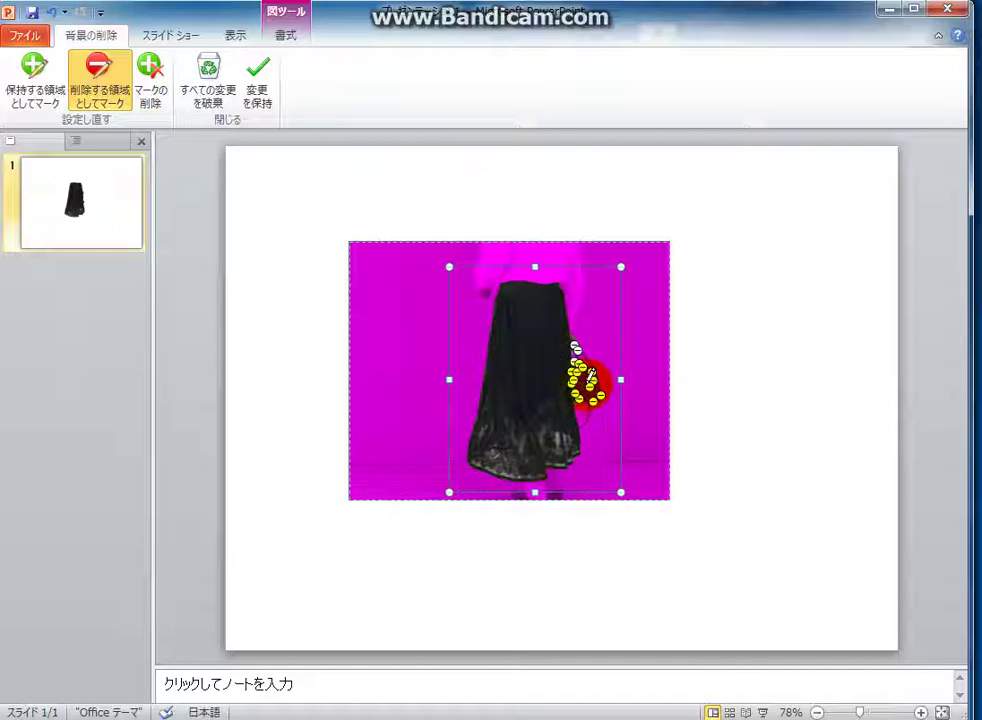
{"action": "left_click", "coordinate": [558, 305]}
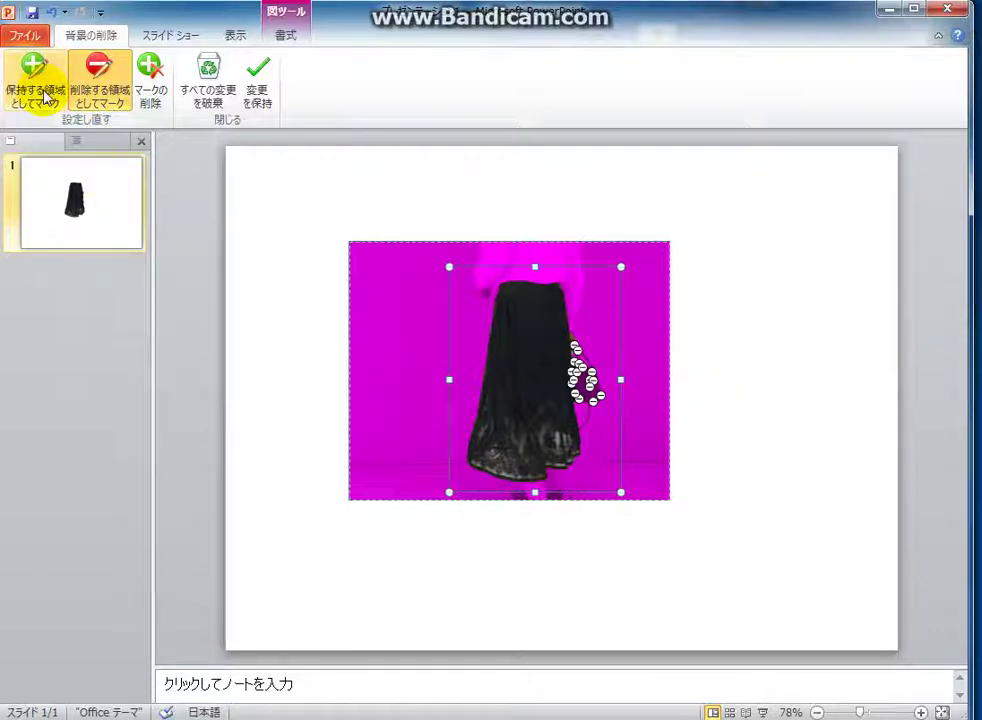
{"action": "left_click", "coordinate": [33, 80]}
{"action": "mouse_move", "coordinate": [609, 287]}
{"action": "left_mouse_down"}
{"action": "mouse_move", "coordinate": [500, 265]}
{"action": "mouse_move", "coordinate": [574, 282]}
{"action": "mouse_move", "coordinate": [565, 305]}
{"action": "mouse_move", "coordinate": [596, 300]}
{"action": "mouse_move", "coordinate": [546, 276]}
{"action": "left_mouse_up"}
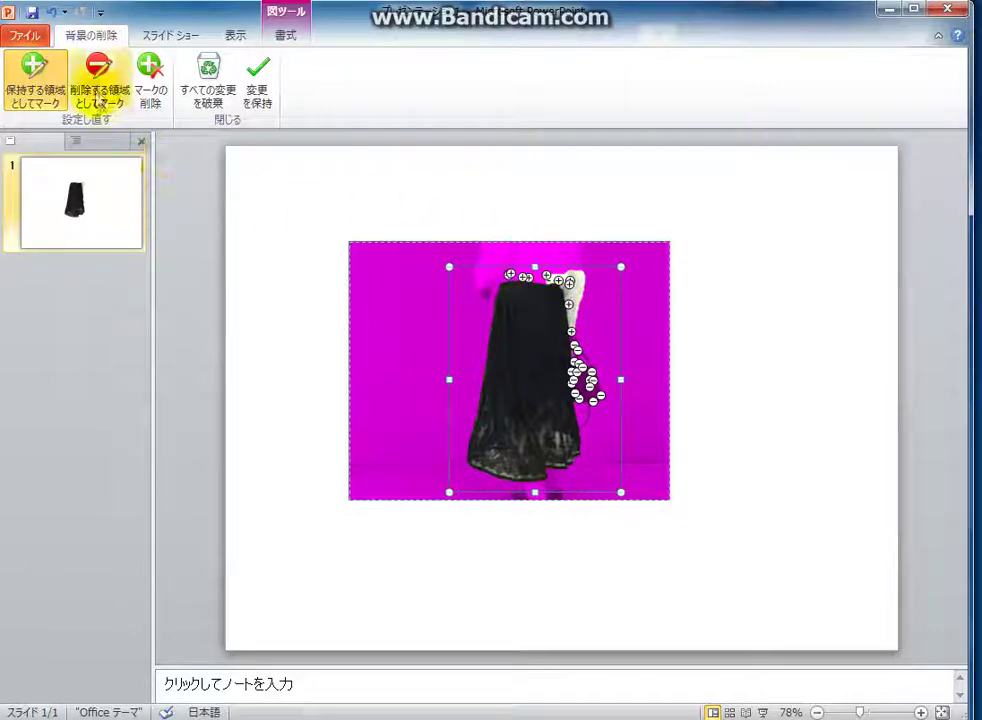
{"action": "left_click", "coordinate": [50, 12]}
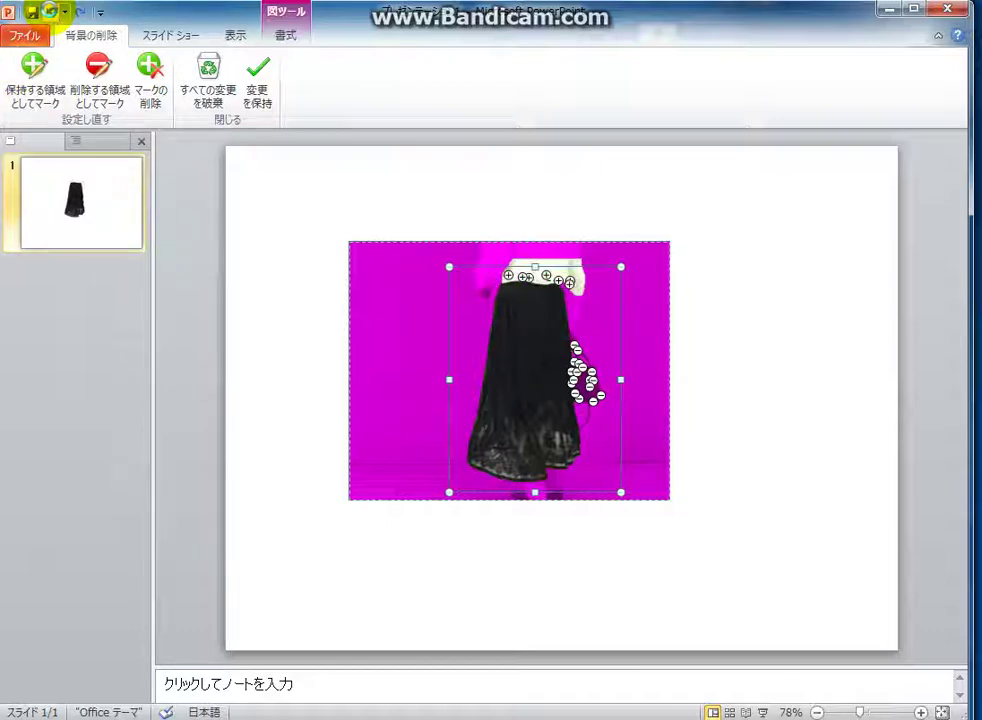
{"action": "left_click", "coordinate": [50, 12]}
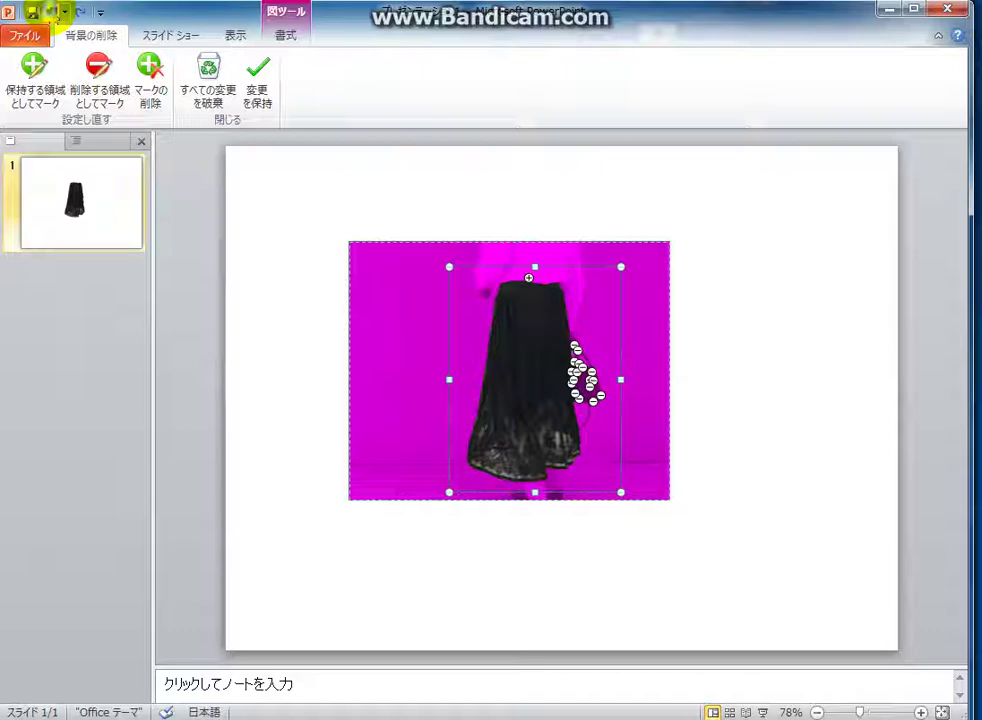
{"action": "left_click_drag", "start_coordinate": [635, 416], "coordinate": [610, 493]}
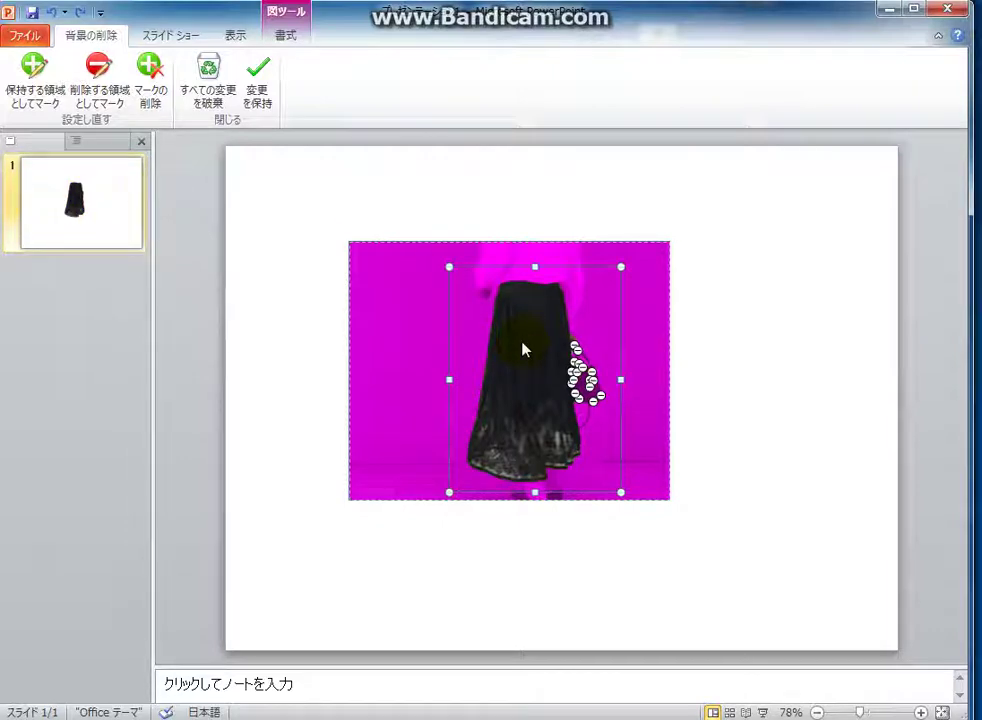
Choose 図として保存 (Save as Picture) from the skirt cut-out's shortcut menu.
{"action": "left_click", "coordinate": [398, 464]}
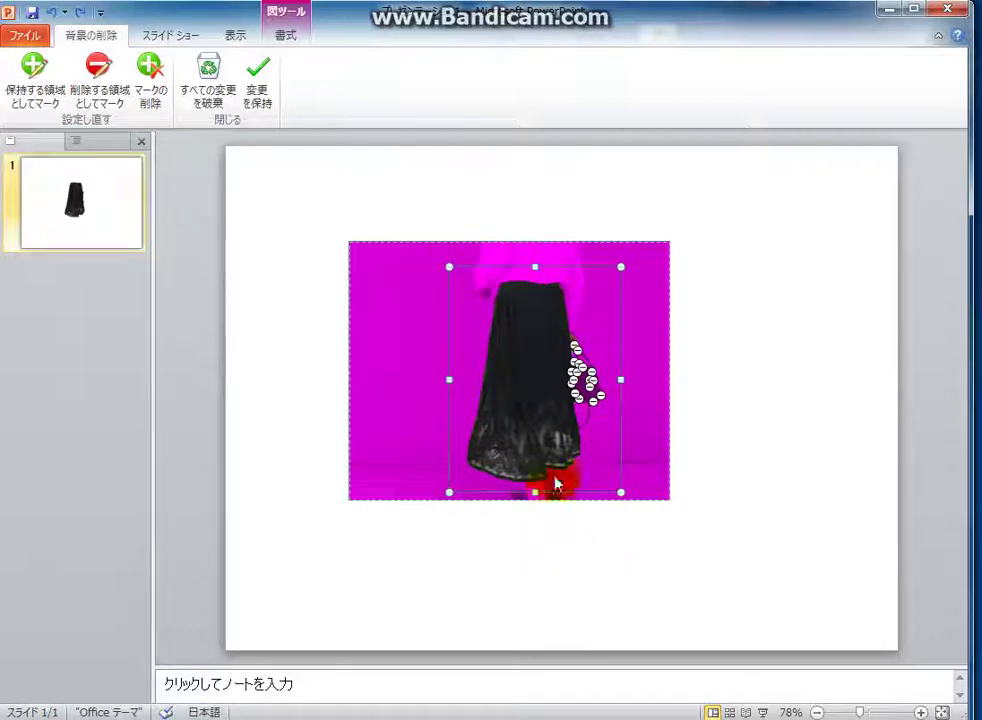
{"action": "right_click", "coordinate": [519, 337]}
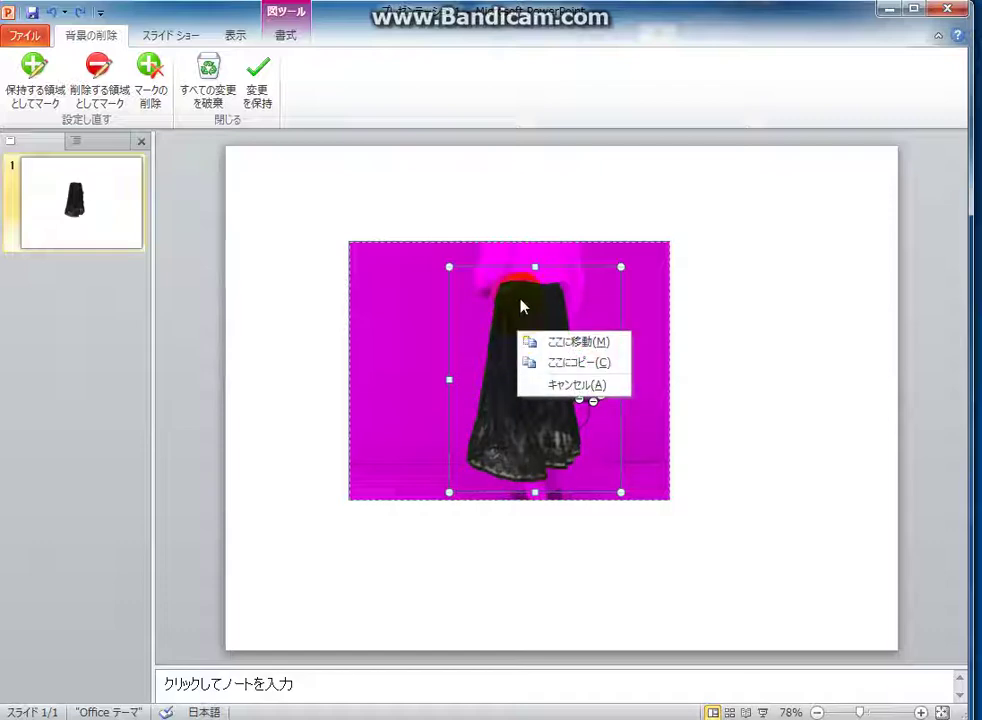
{"action": "left_click", "coordinate": [510, 313]}
{"action": "right_click", "coordinate": [512, 316]}
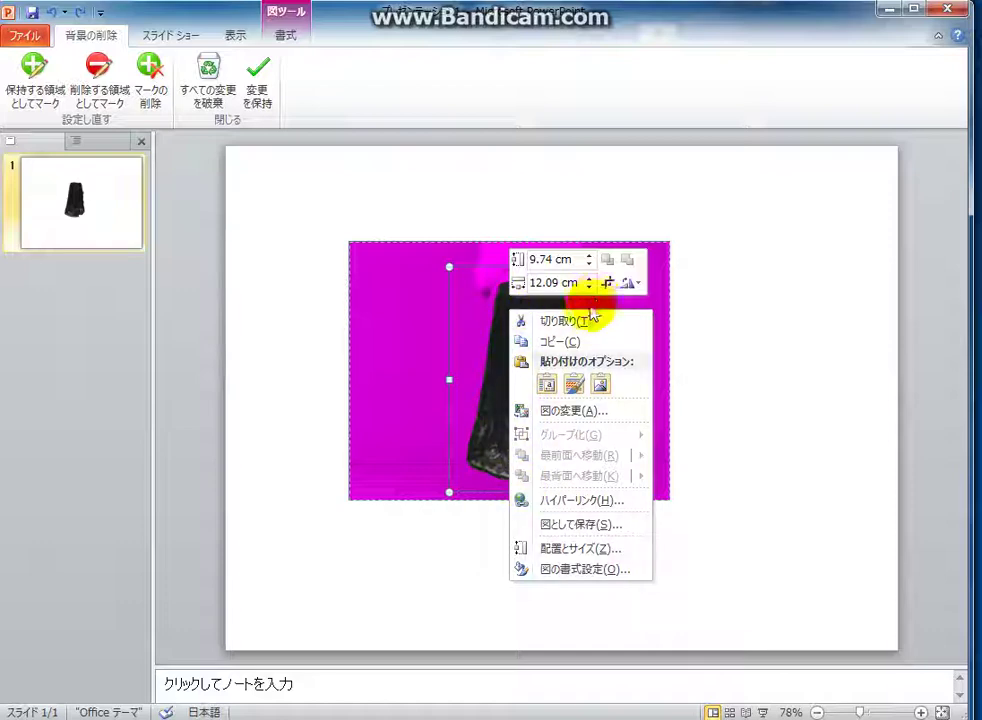
{"action": "left_click", "coordinate": [590, 532]}
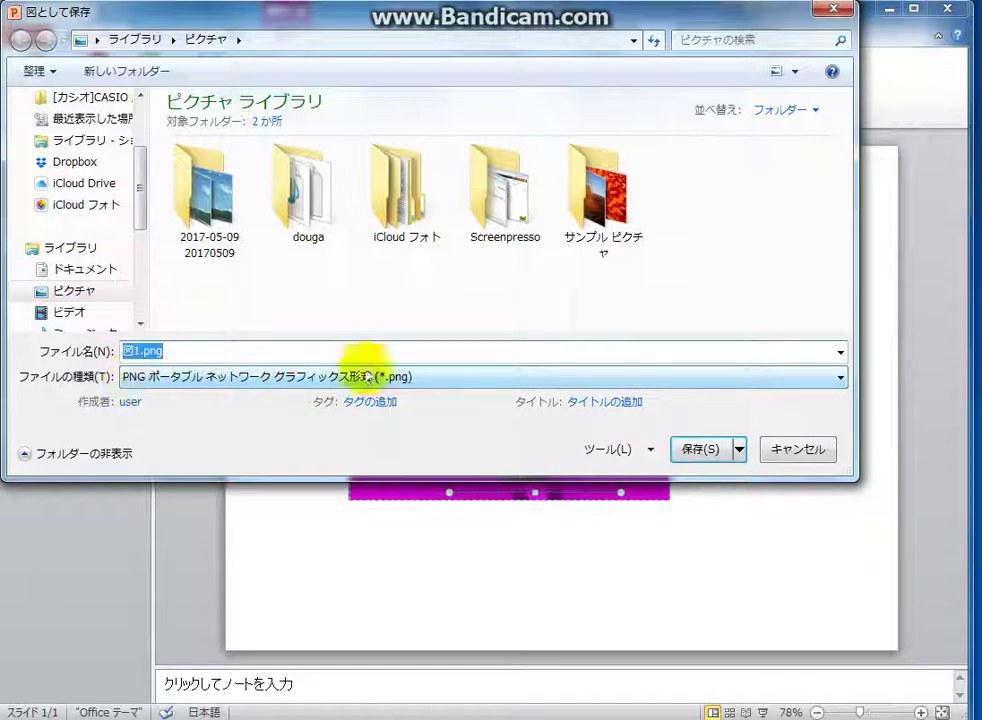
Keep PNG as the file type and save the picture as テスト.png in Pictures.
{"action": "left_click", "coordinate": [841, 378]}
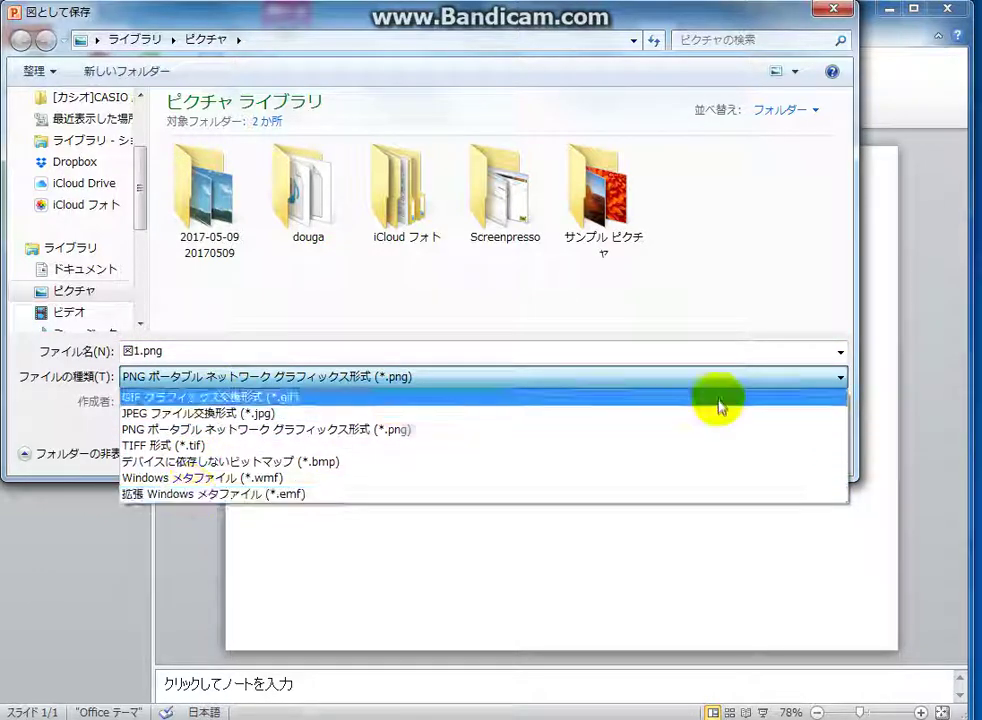
{"action": "left_click", "coordinate": [841, 377]}
{"action": "left_click", "coordinate": [841, 377]}
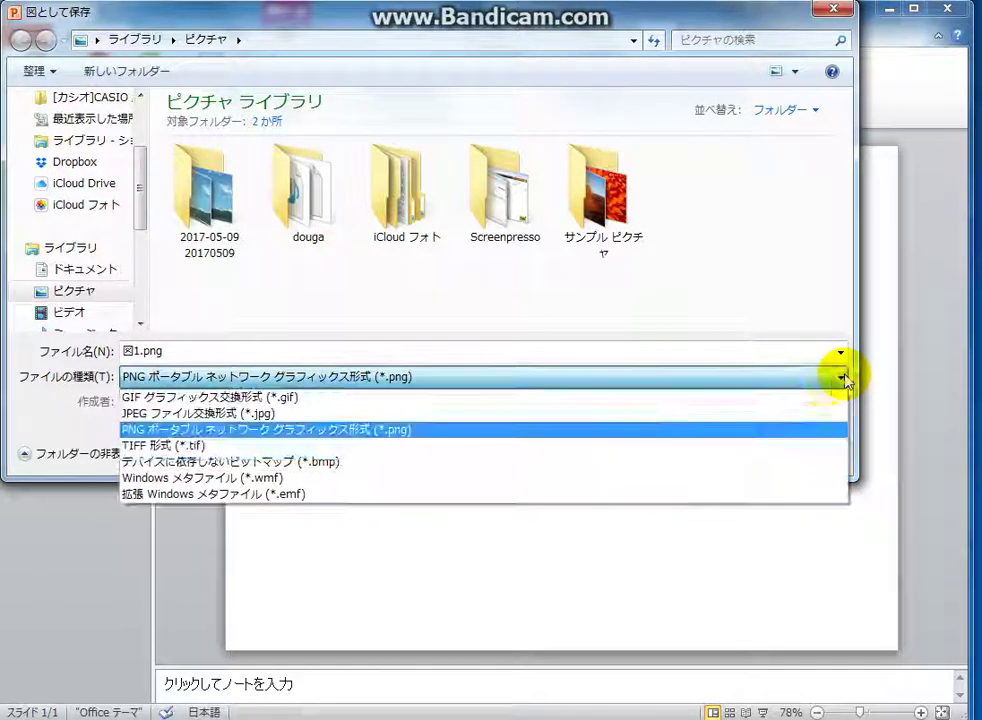
{"action": "left_click", "coordinate": [232, 429]}
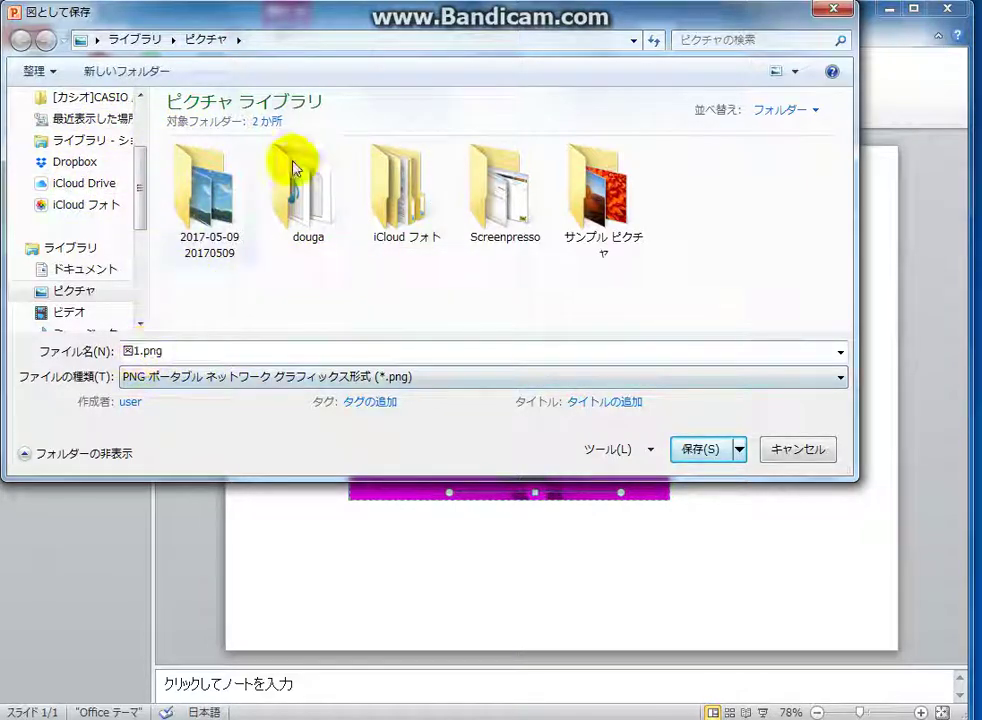
{"action": "left_click", "coordinate": [145, 350]}
{"action": "left_click", "coordinate": [195, 347]}
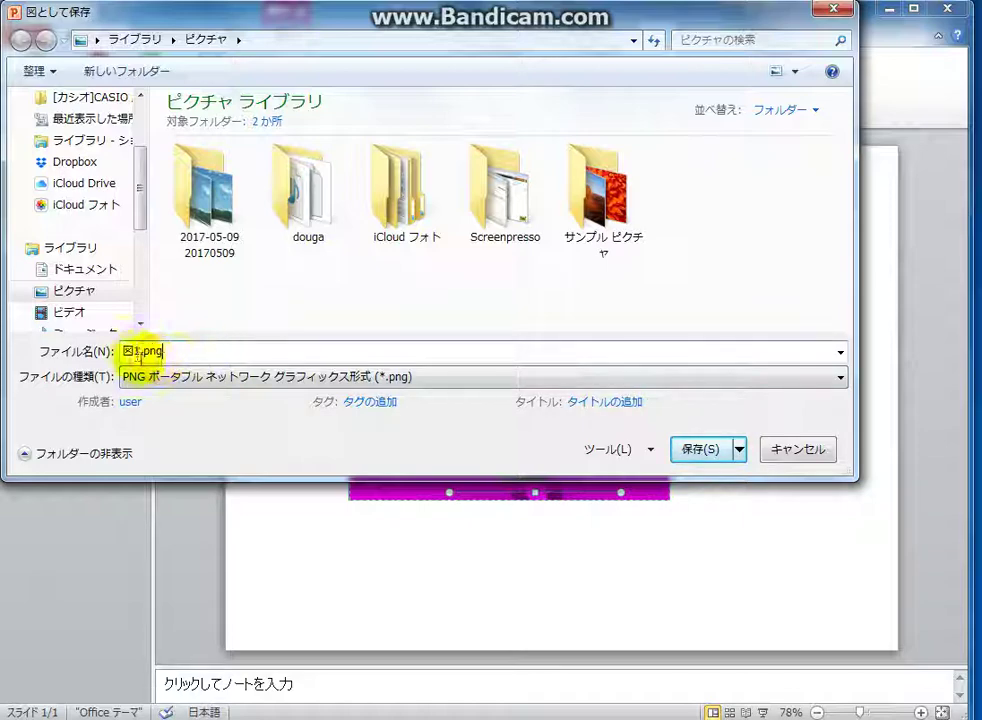
{"action": "key", "text": "Tab"}
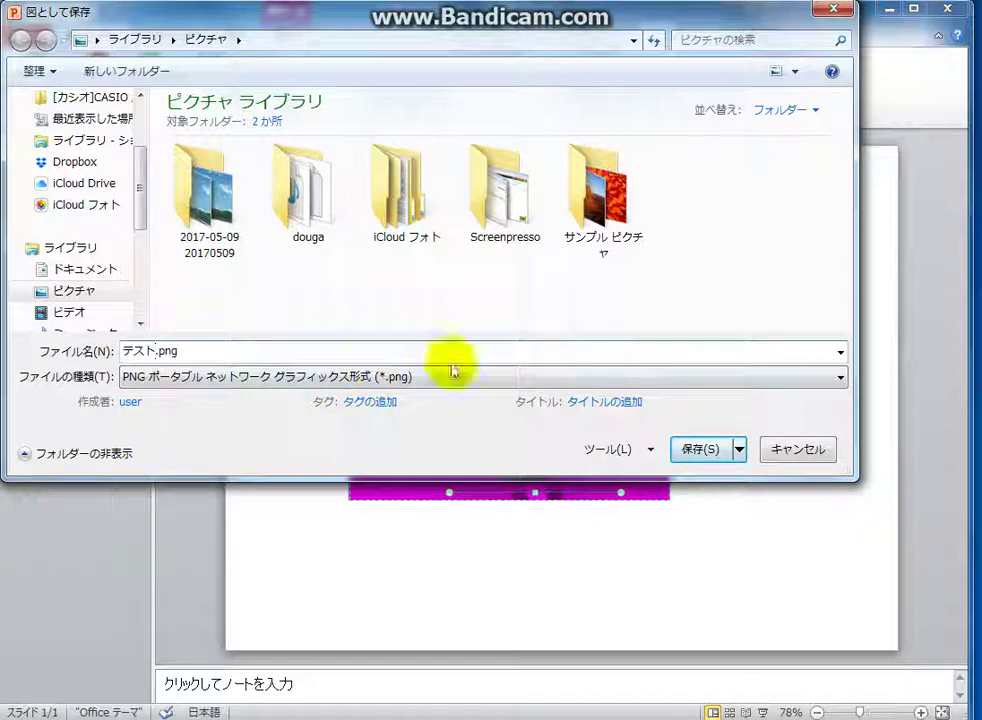
{"action": "left_click", "coordinate": [500, 352]}
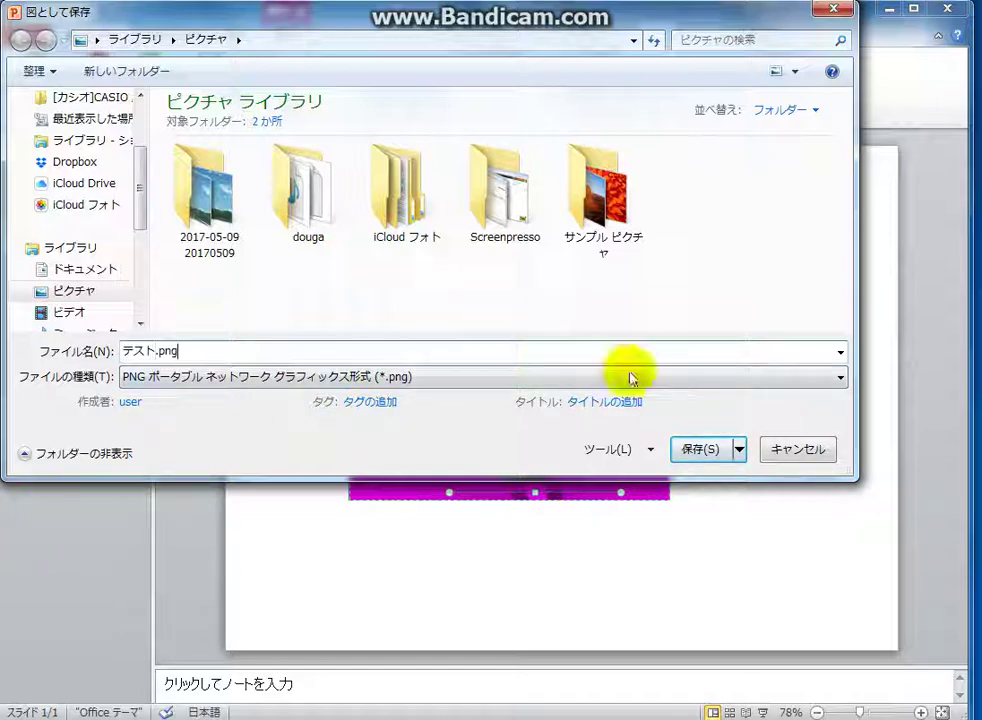
{"action": "left_click", "coordinate": [722, 456]}
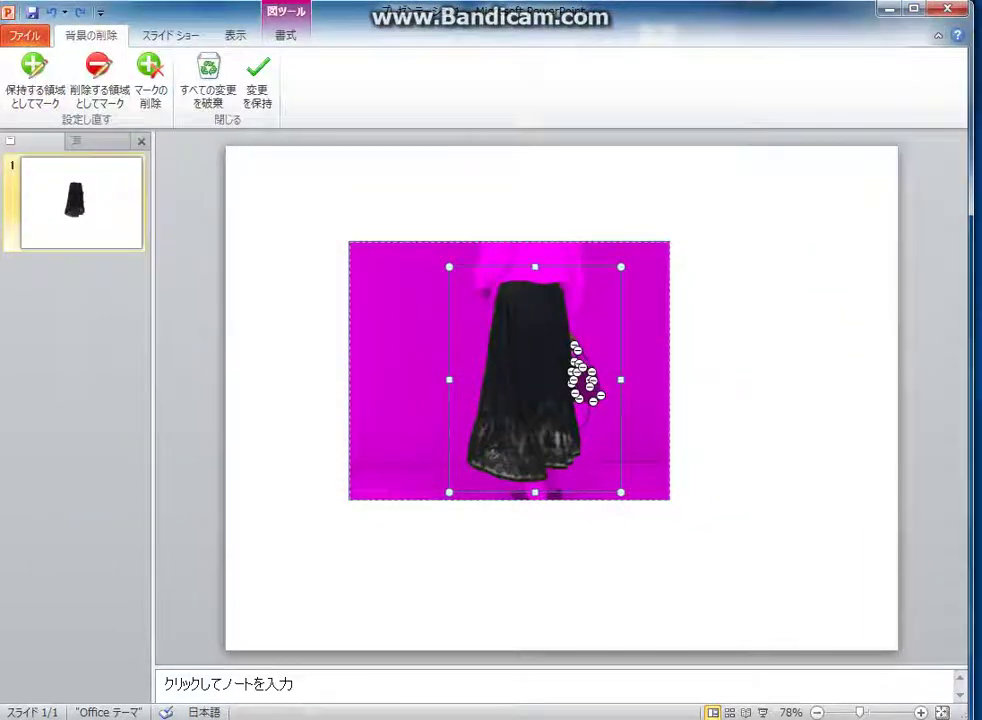
Open Explorer, then shrink and move the PowerPoint window to uncover the テスト.png desktop icon.
{"action": "key", "text": "super+e"}
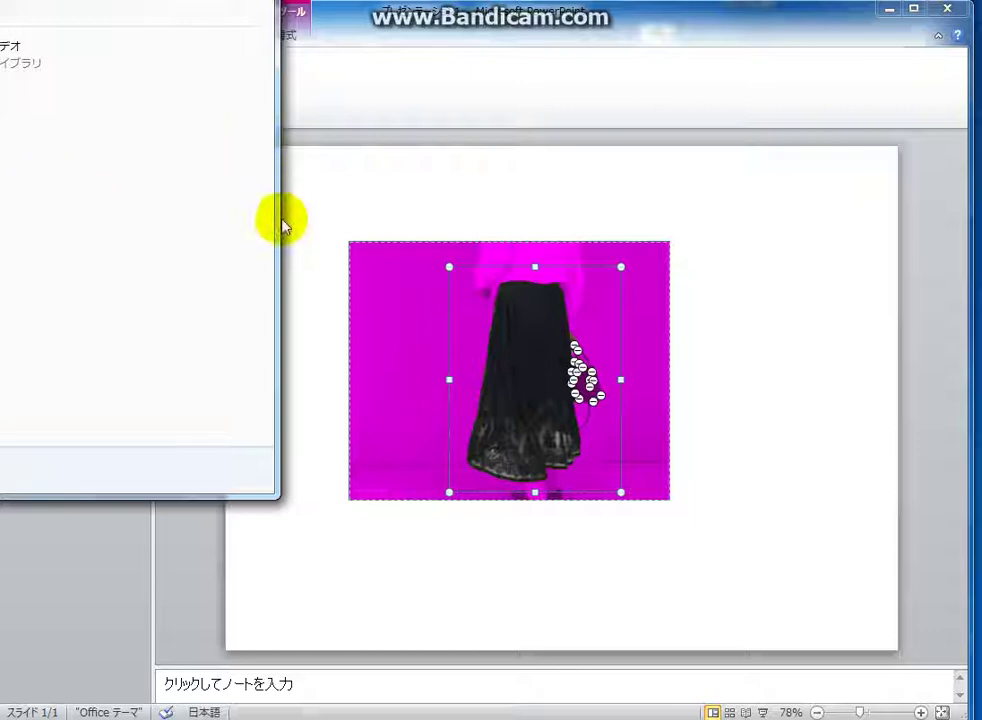
{"action": "left_click_drag", "start_coordinate": [280, 224], "coordinate": [0, 235]}
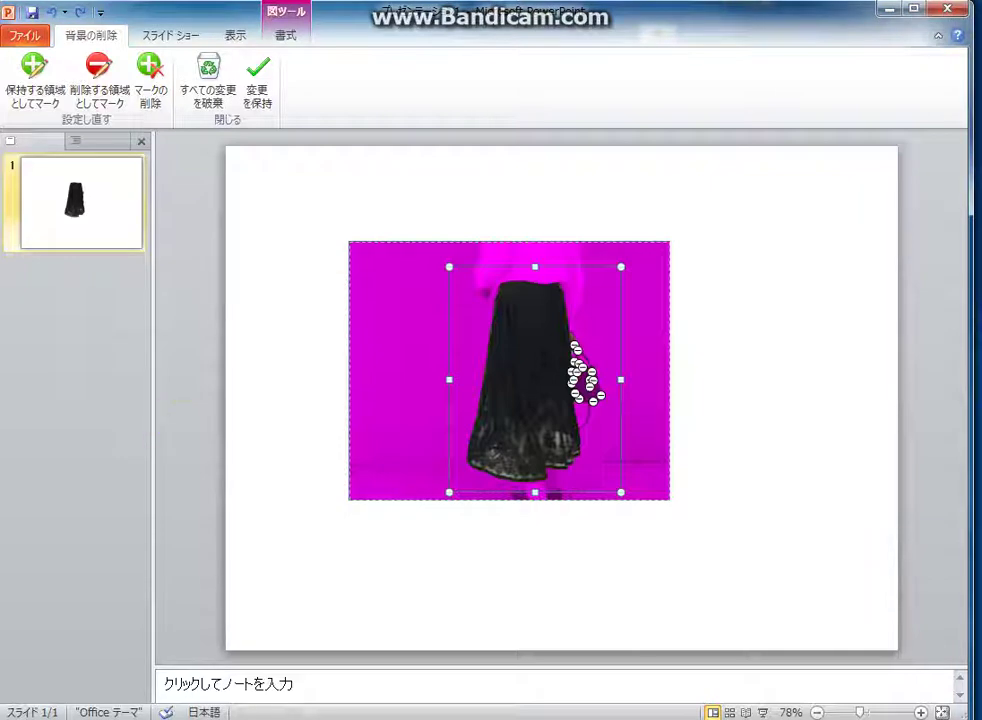
{"action": "left_click_drag", "start_coordinate": [434, 39], "coordinate": [444, 16]}
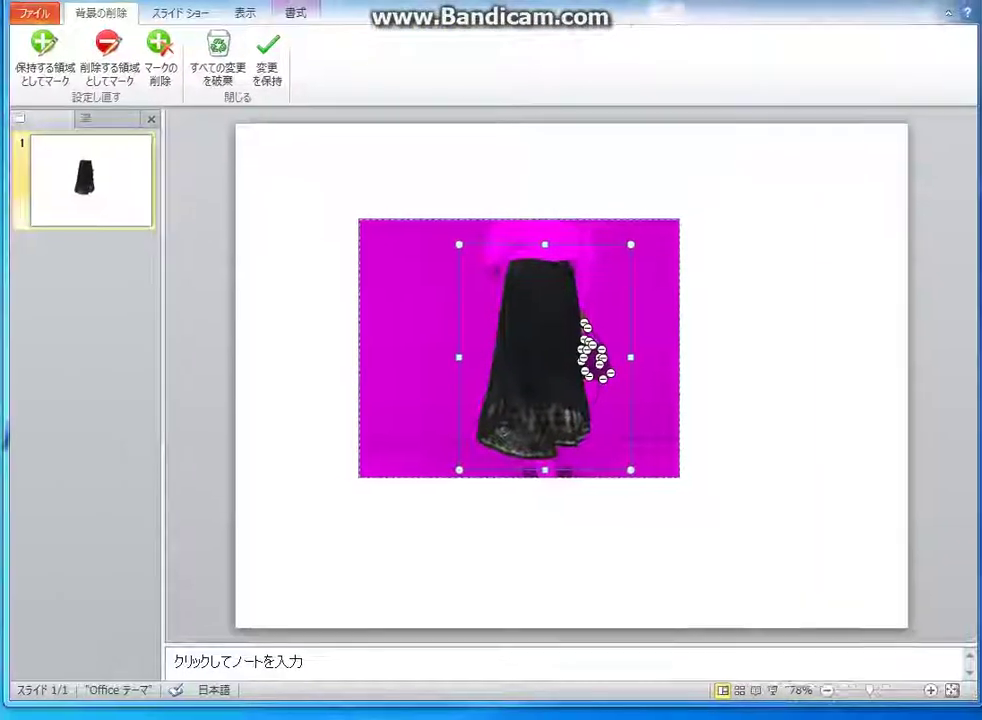
{"action": "mouse_move", "coordinate": [620, 22]}
{"action": "left_mouse_down"}
{"action": "mouse_move", "coordinate": [782, 88]}
{"action": "mouse_move", "coordinate": [912, 44]}
{"action": "left_mouse_up"}
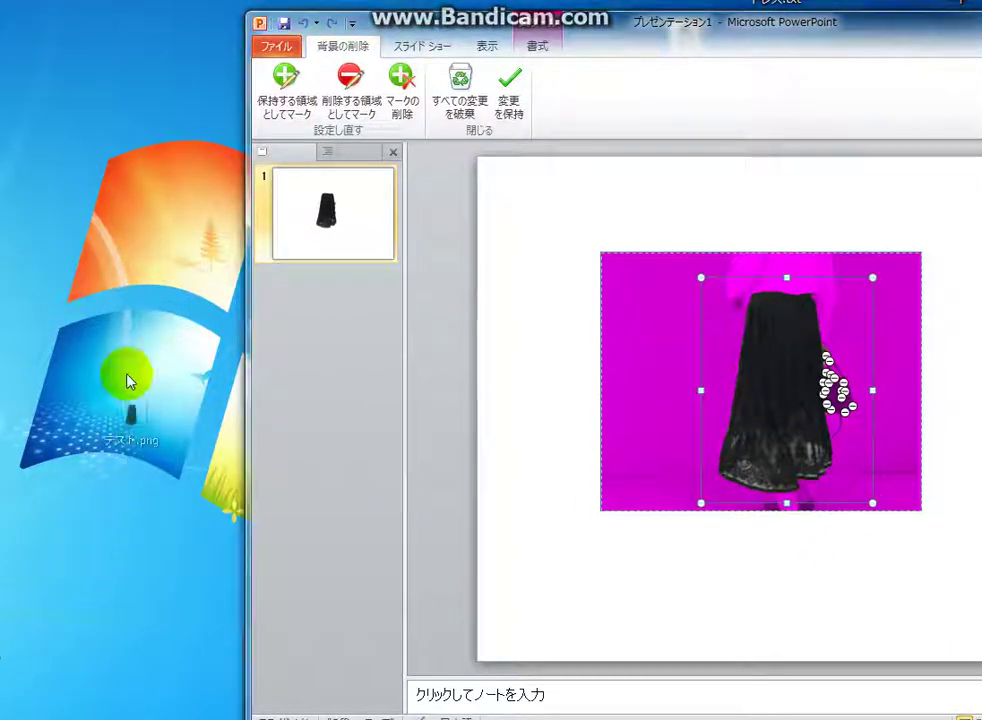
Drag テスト.png from the desktop onto the slide and position it beside the original skirt.
{"action": "mouse_move", "coordinate": [128, 381]}
{"action": "left_mouse_down"}
{"action": "mouse_move", "coordinate": [150, 195]}
{"action": "mouse_move", "coordinate": [150, 555]}
{"action": "mouse_move", "coordinate": [110, 172]}
{"action": "mouse_move", "coordinate": [131, 152]}
{"action": "mouse_move", "coordinate": [140, 235]}
{"action": "mouse_move", "coordinate": [530, 352]}
{"action": "mouse_move", "coordinate": [548, 394]}
{"action": "left_mouse_up"}
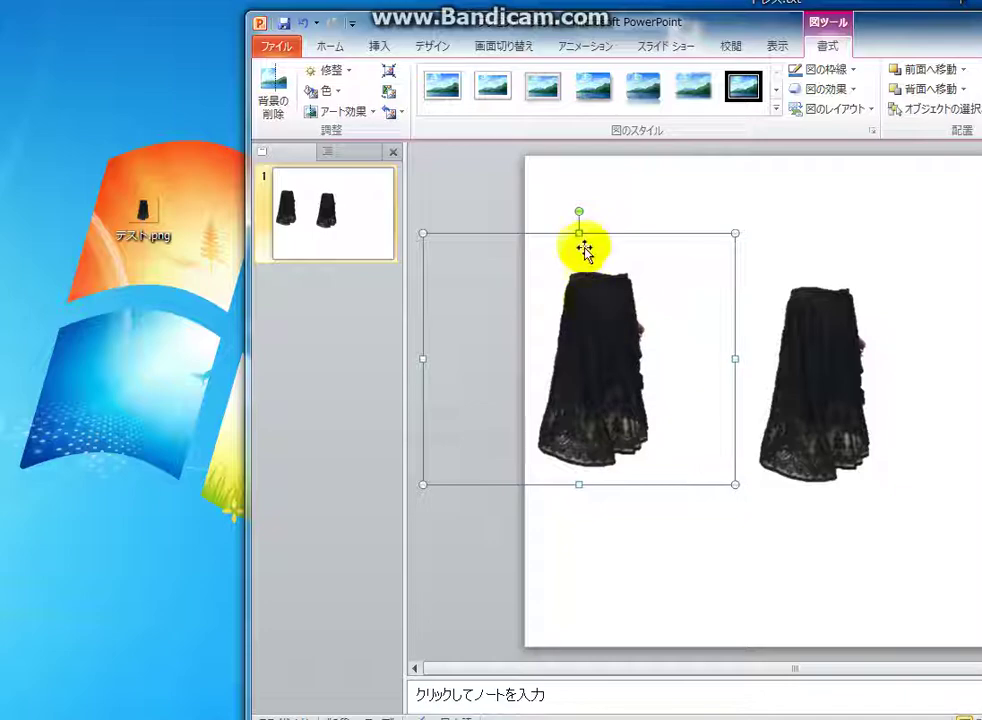
{"action": "left_click_drag", "start_coordinate": [722, 10], "coordinate": [523, 38]}
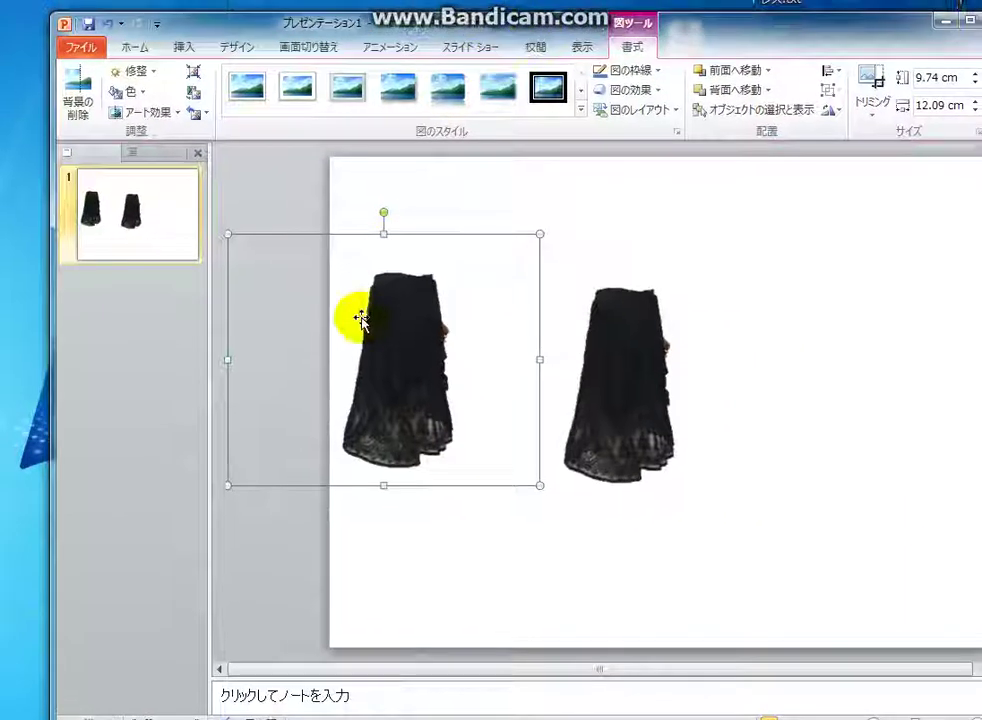
{"action": "left_click_drag", "start_coordinate": [400, 362], "coordinate": [435, 415]}
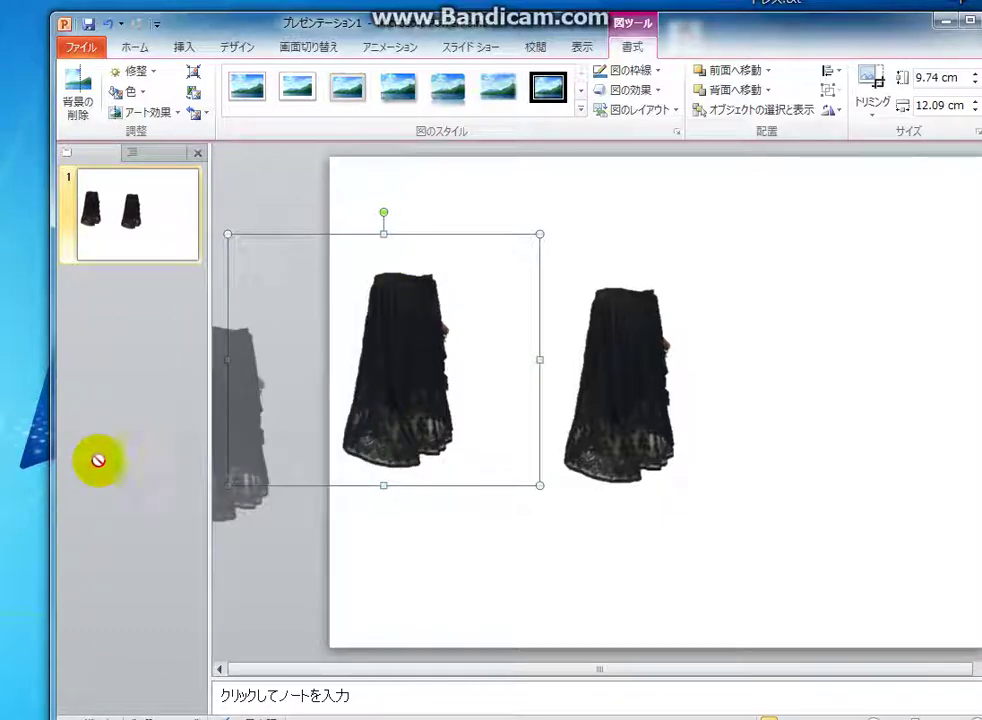
Show the inserted skirt picture's shortcut menu with the Send to Back (最背面へ移動) submenu.
{"action": "right_click", "coordinate": [435, 415]}
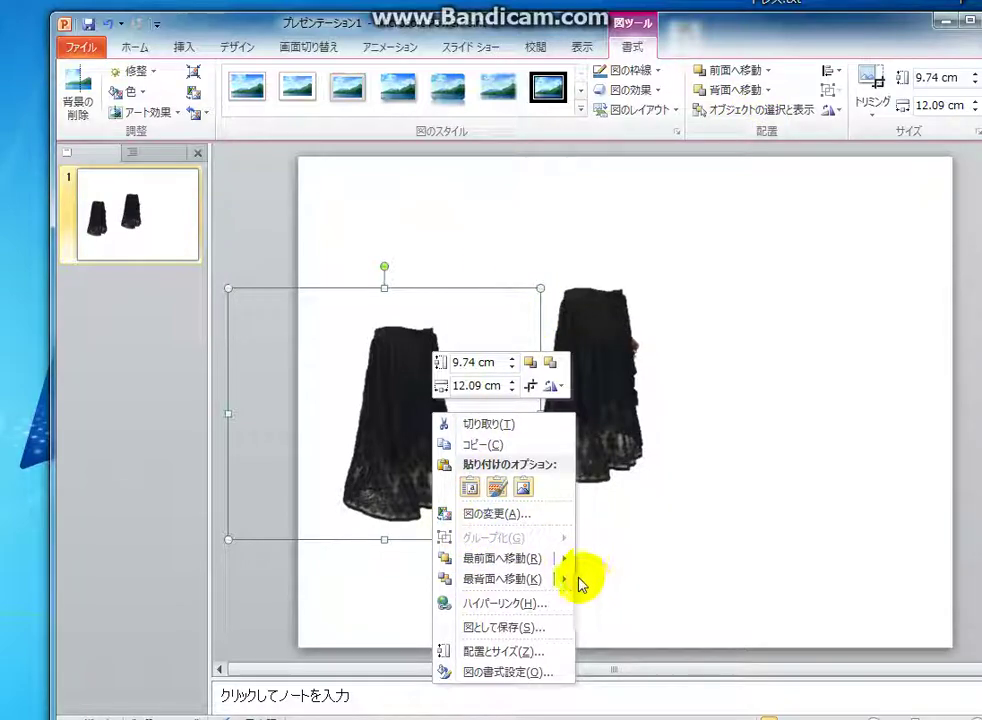
{"action": "mouse_move", "coordinate": [543, 580]}
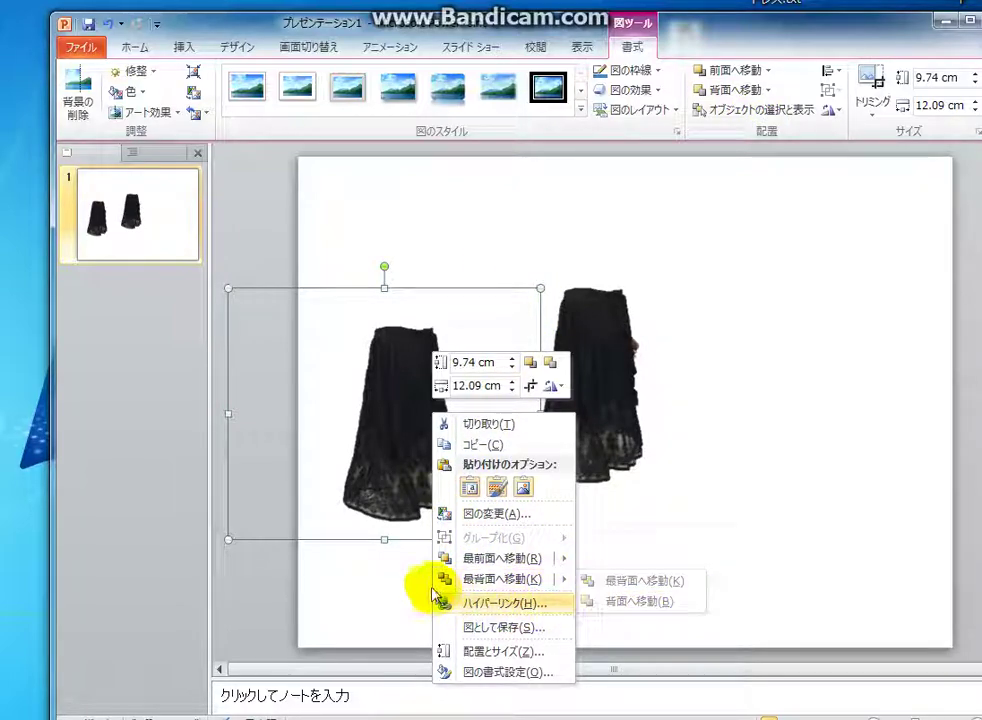